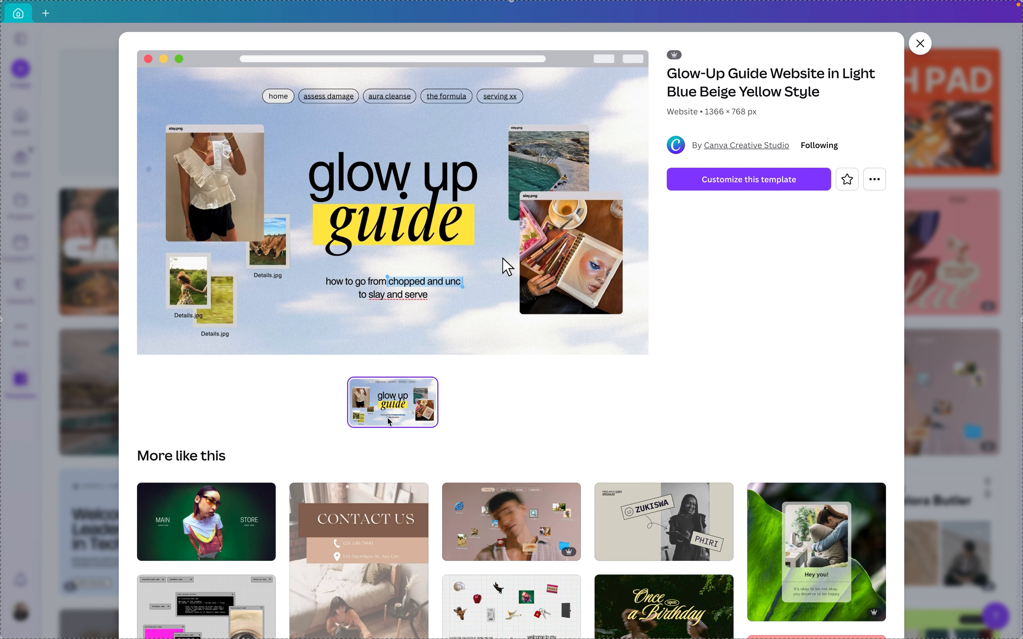
# Examine the sections of the Glow-Up Guide website template preview and return to the template gallery
pyautogui.scroll(-10, 415, 274)
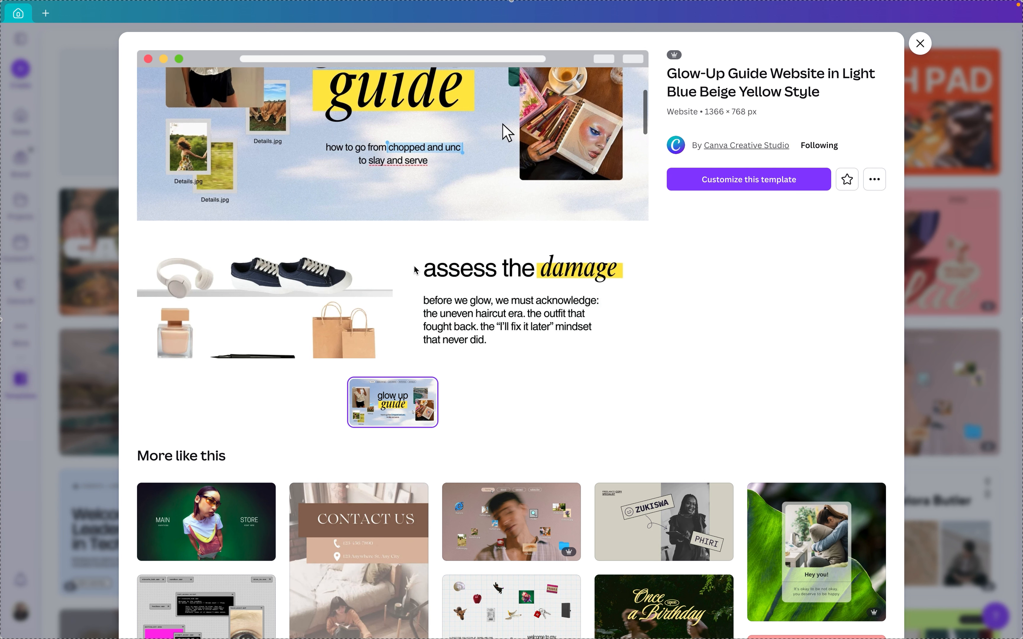
pyautogui.scroll(-10, 416, 270)
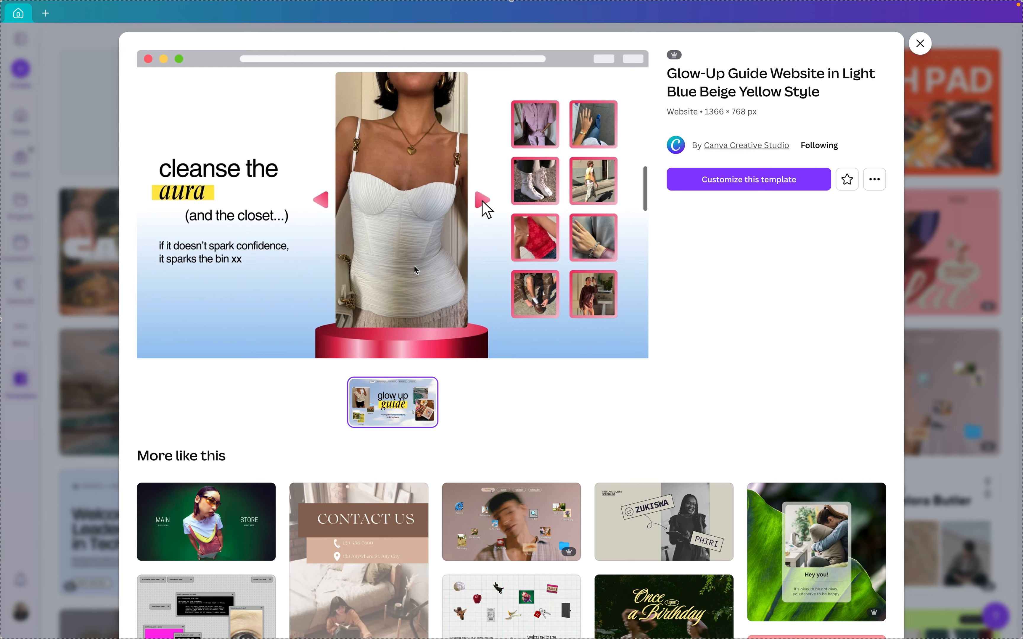
pyautogui.scroll(-10, 414, 269)
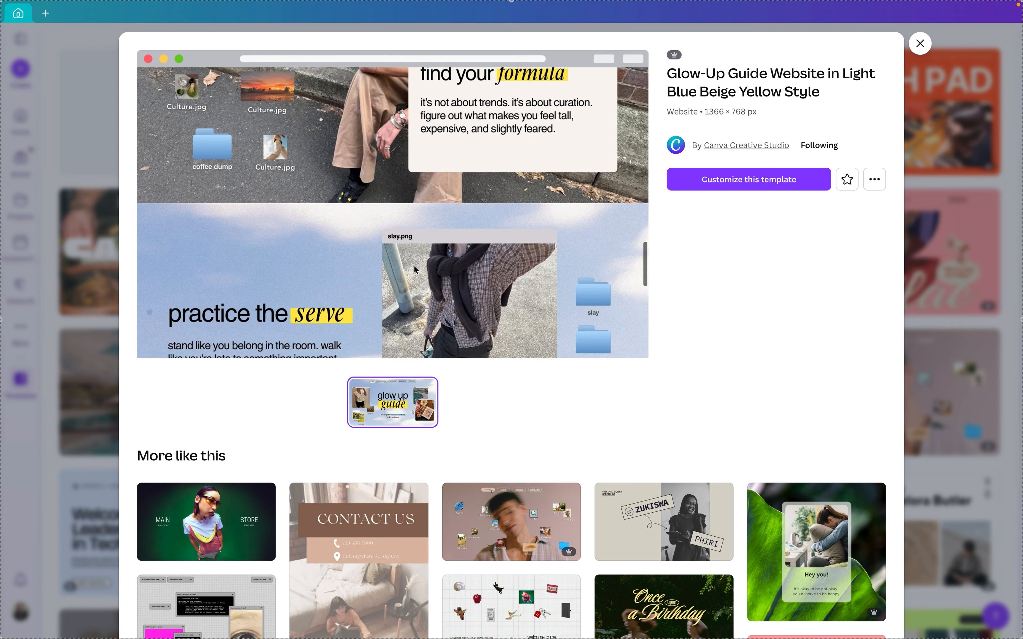
pyautogui.click(958, 188)
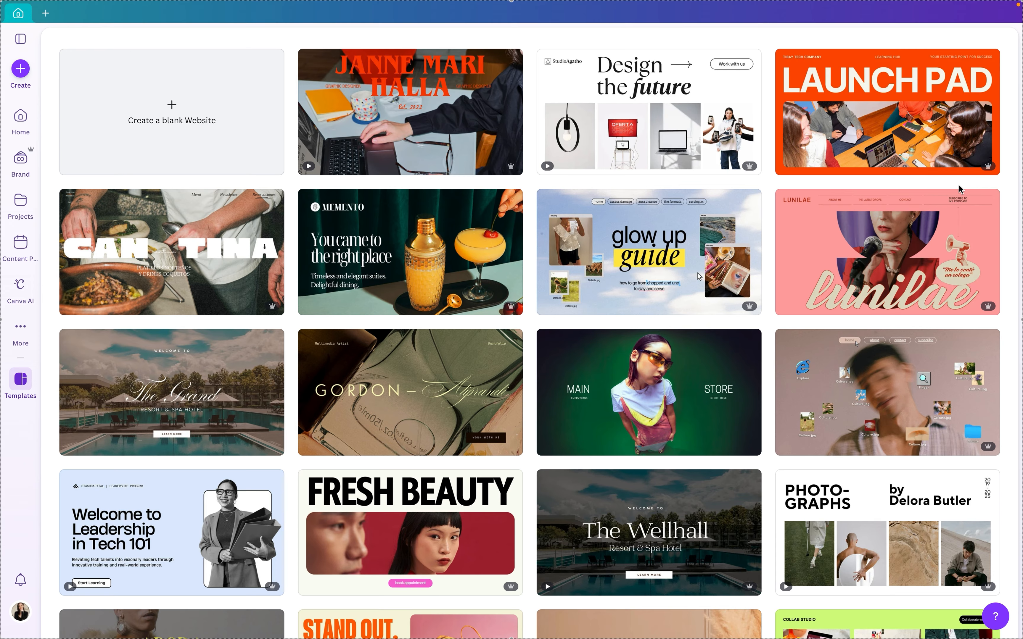
# Preview the pages of the Hotel Website in Brown Beige Light Blue Style template and open it for customizing
pyautogui.scroll(-3, 638, 394)
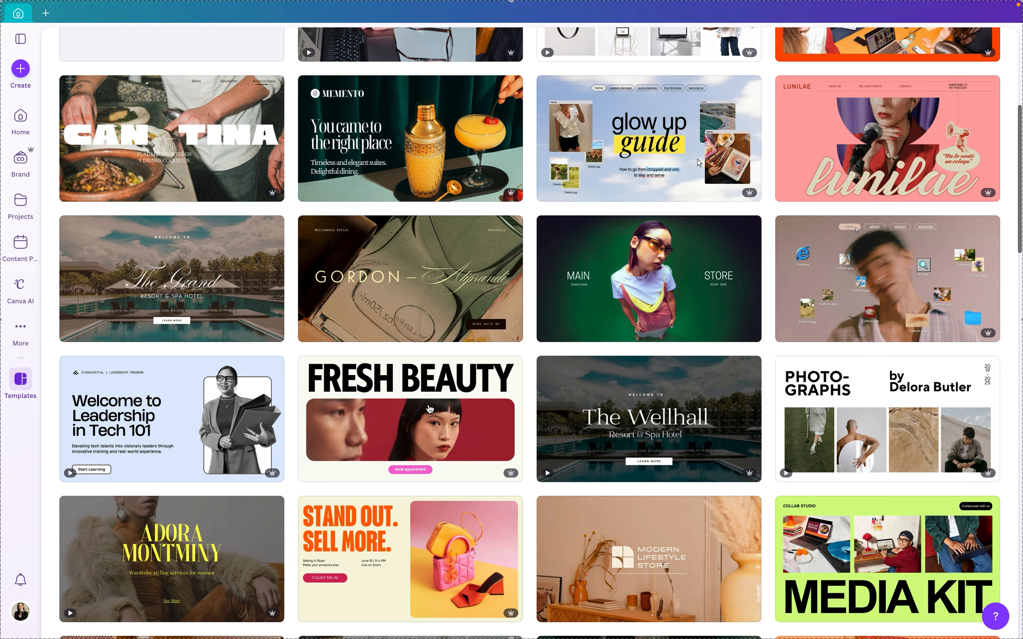
pyautogui.moveTo(255, 306)
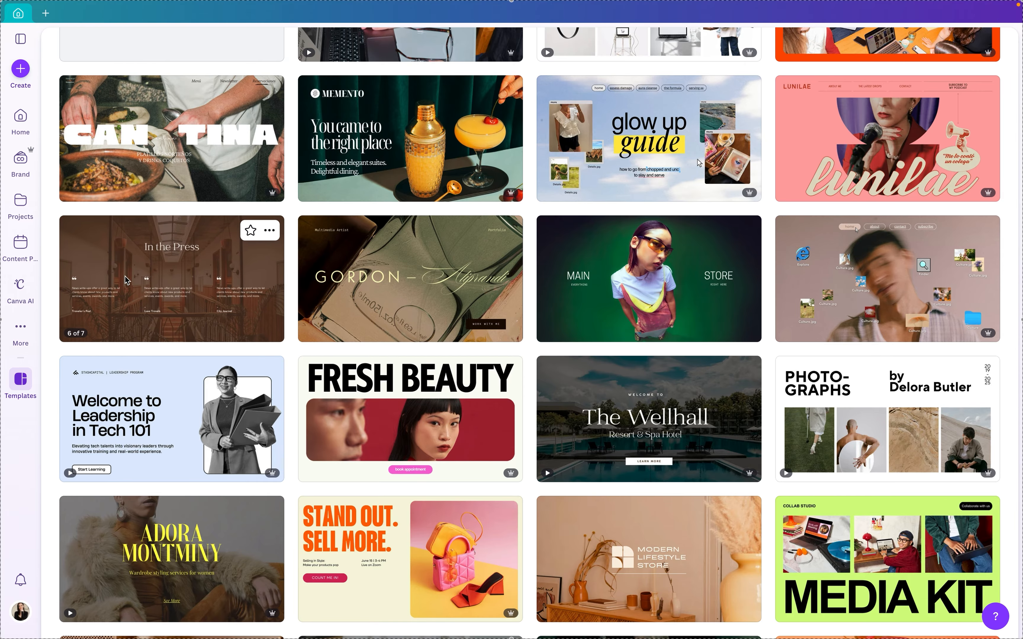
pyautogui.click(183, 280)
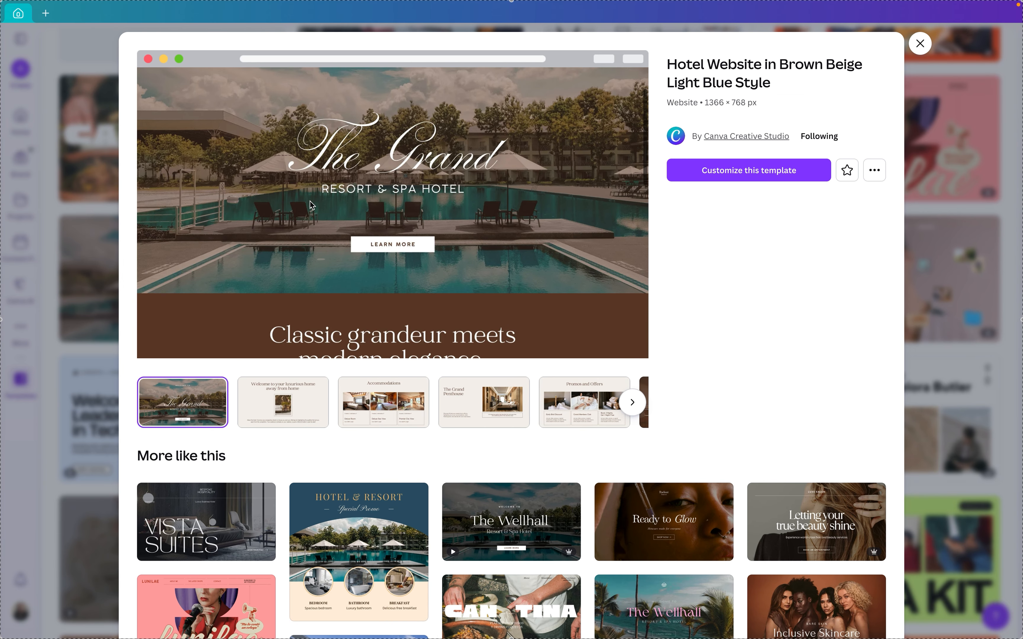
pyautogui.scroll(-3, 305, 211)
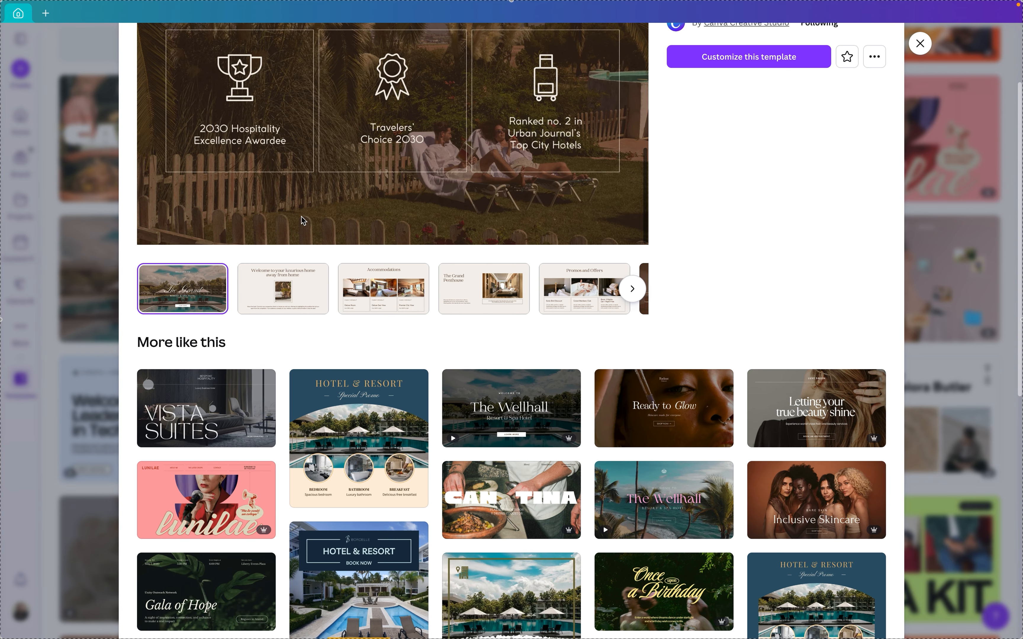
pyautogui.scroll(3, 705, 212)
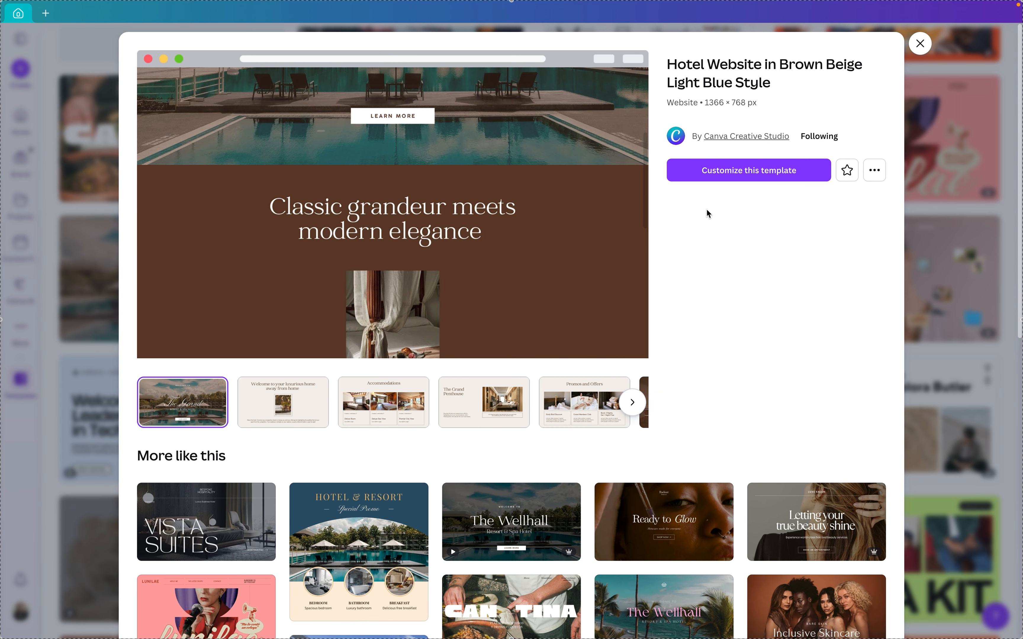
pyautogui.click(296, 397)
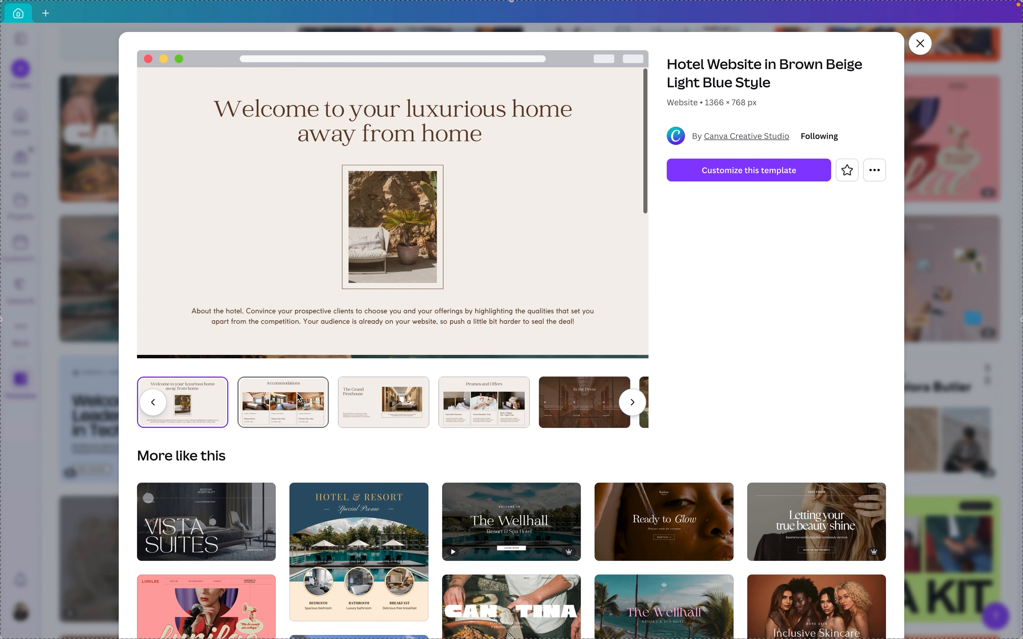
pyautogui.click(382, 398)
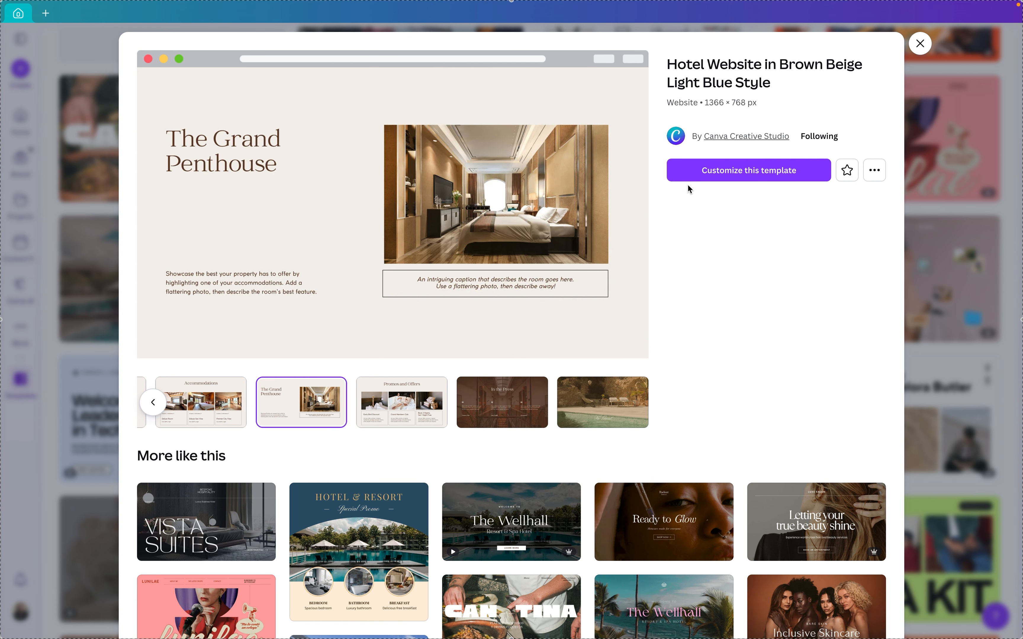
pyautogui.click(705, 171)
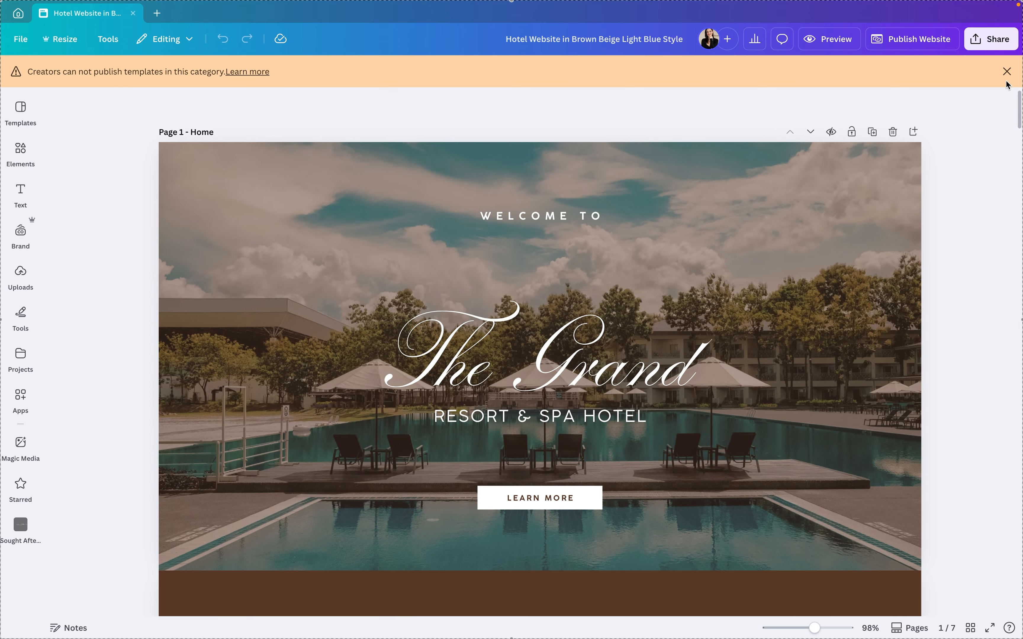
# Apply the She Talks Business brand fonts to all pages of the website
pyautogui.click(1007, 71)
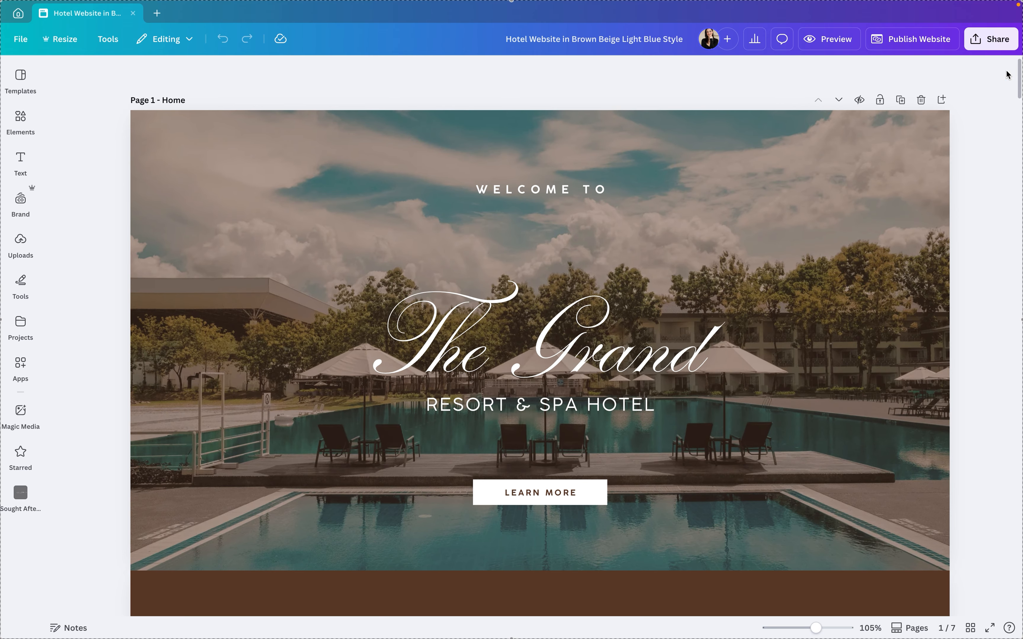
pyautogui.click(20, 75)
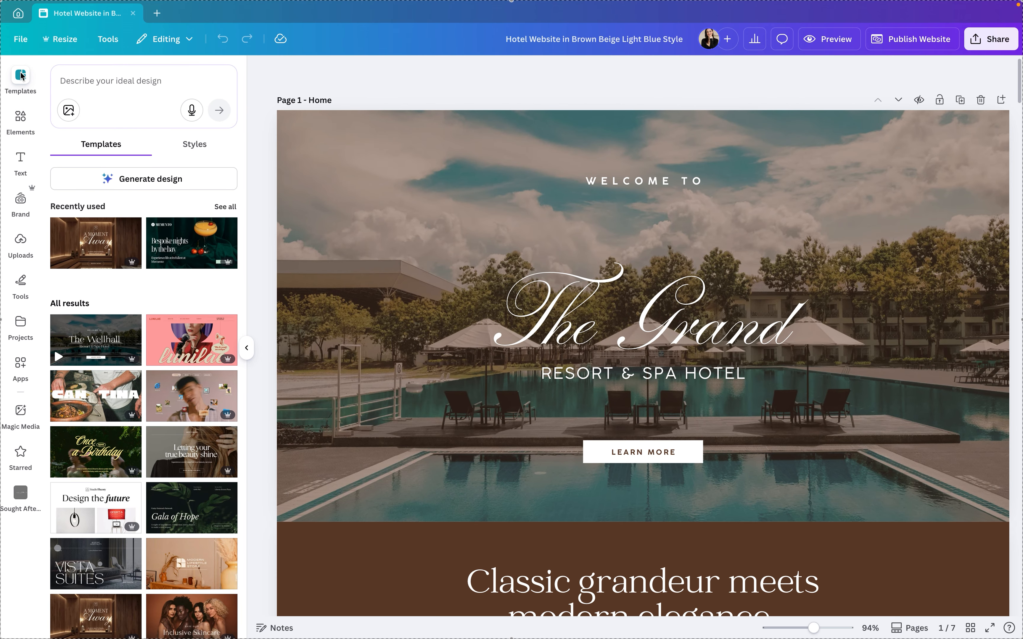
pyautogui.click(192, 146)
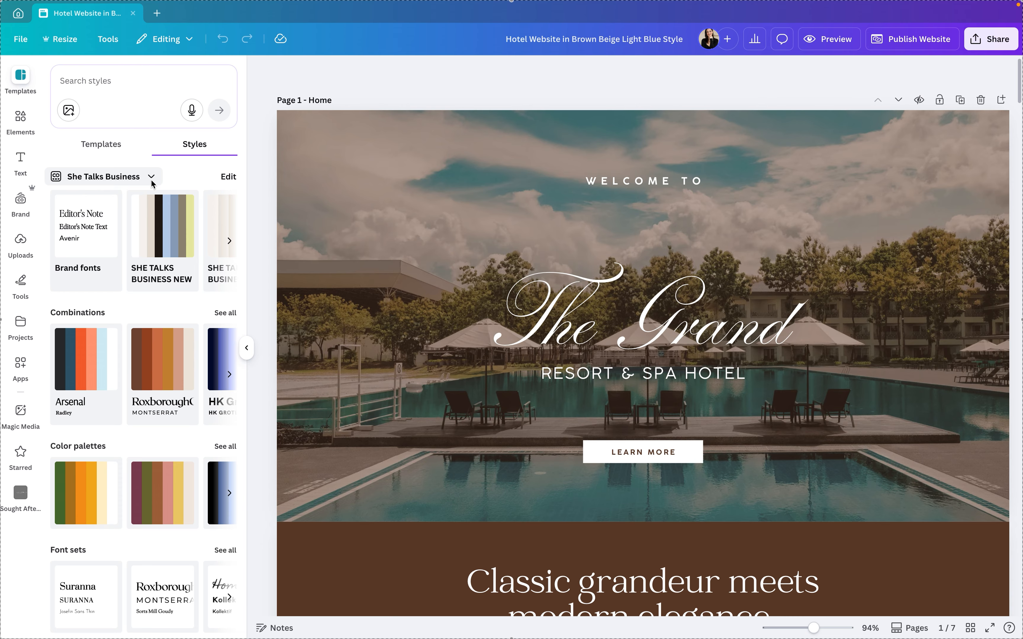
pyautogui.click(95, 229)
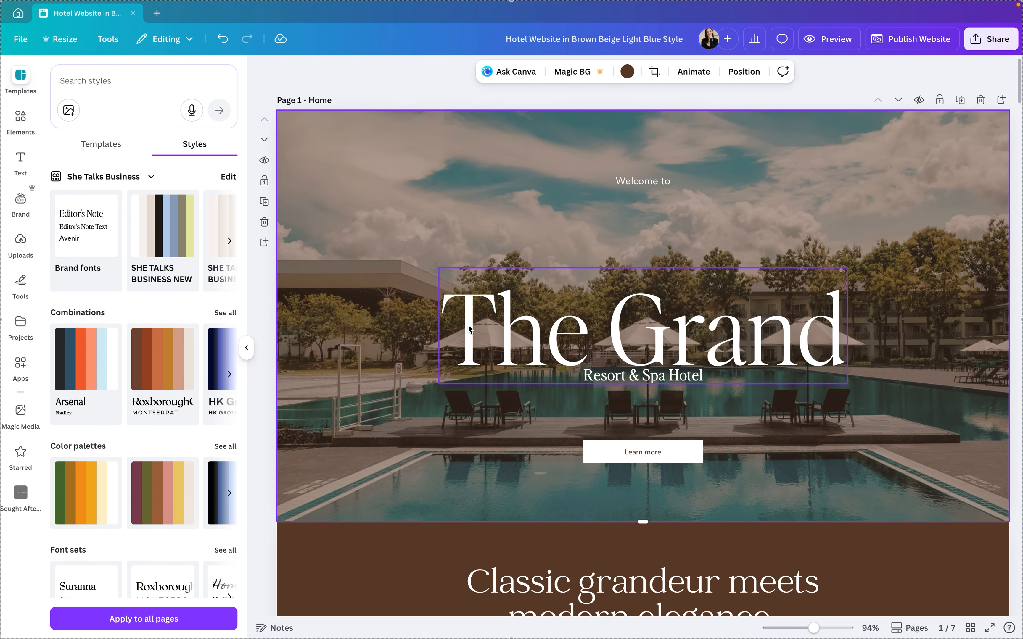
pyautogui.click(148, 624)
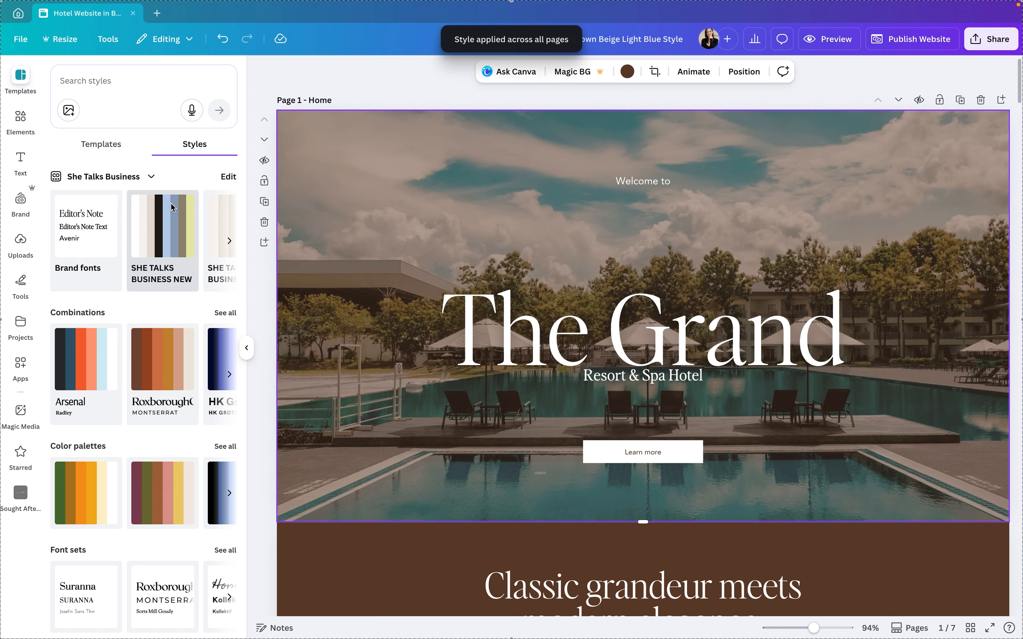
# Try several colour shuffles of the SHE TALKS BUSINESS NEW palette on the Home page's opening section
pyautogui.click(162, 223)
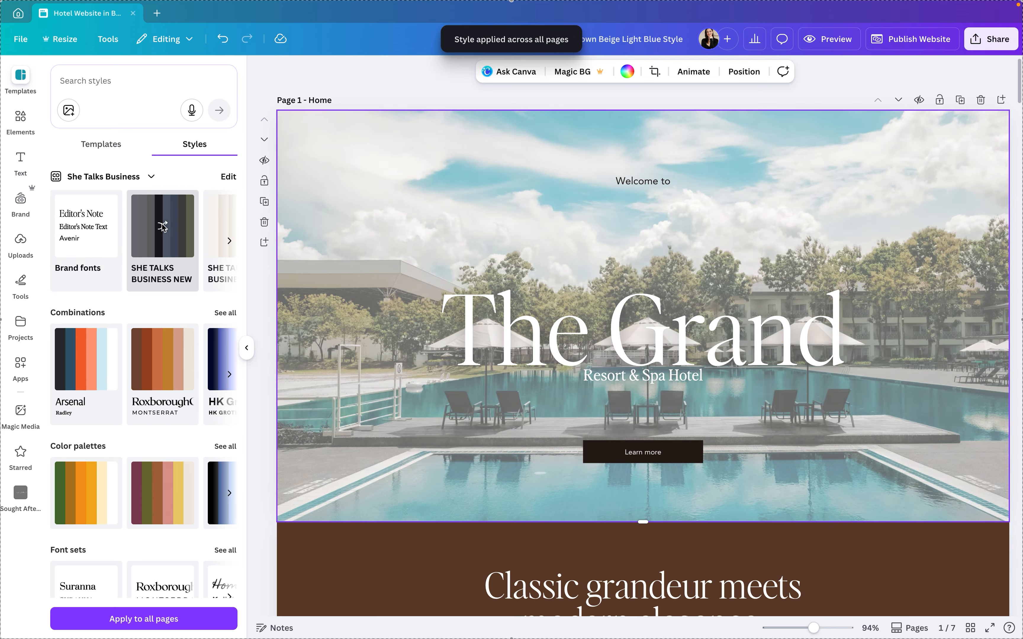
pyautogui.click(163, 226)
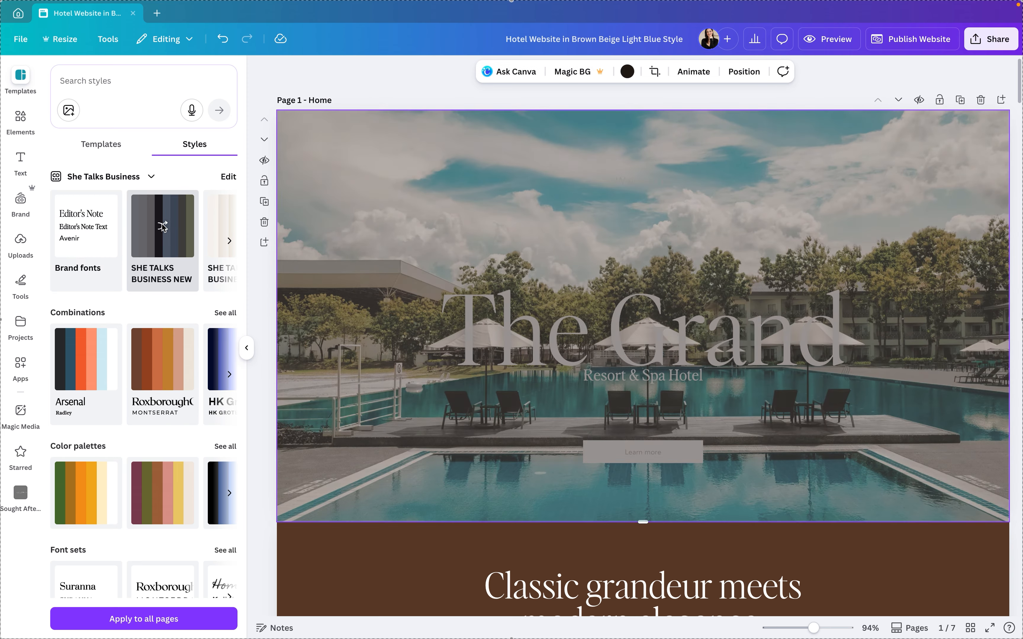
pyautogui.click(163, 226)
pyautogui.click(163, 226)
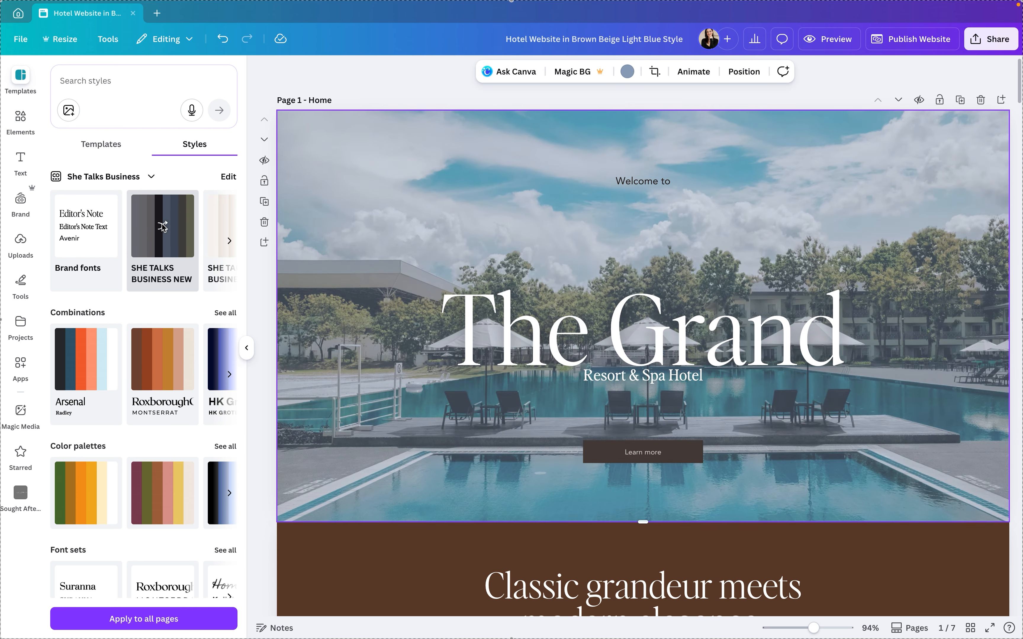
pyautogui.click(163, 226)
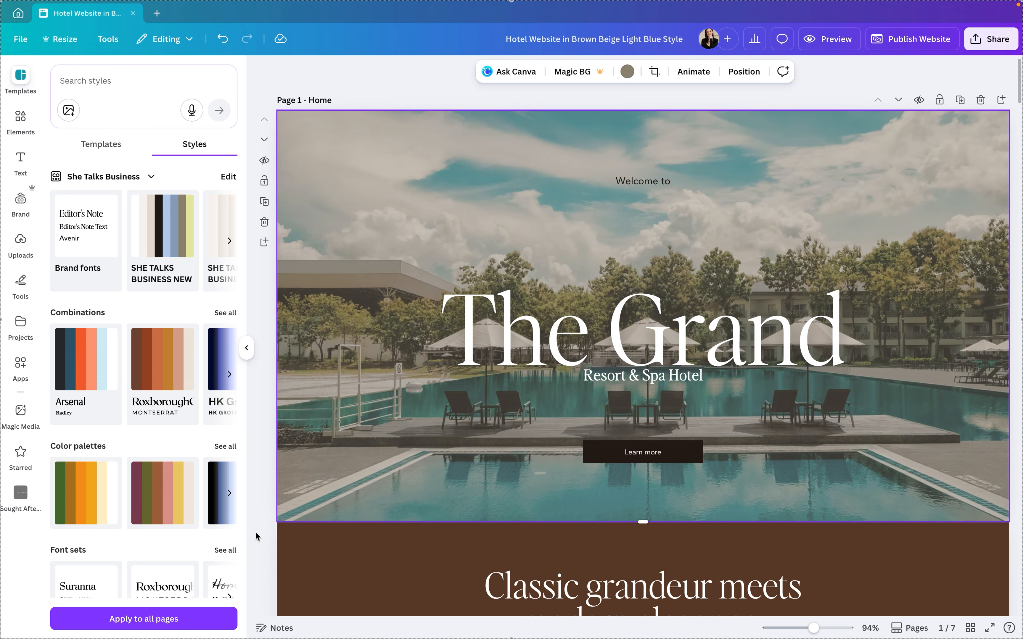
# Shuffle the SHE TALKS BUSINESS NEW palette on the "Classic grandeur meets modern elegance" section to a pale yellow-green background and apply it to all pages
pyautogui.click(312, 555)
pyautogui.click(349, 288)
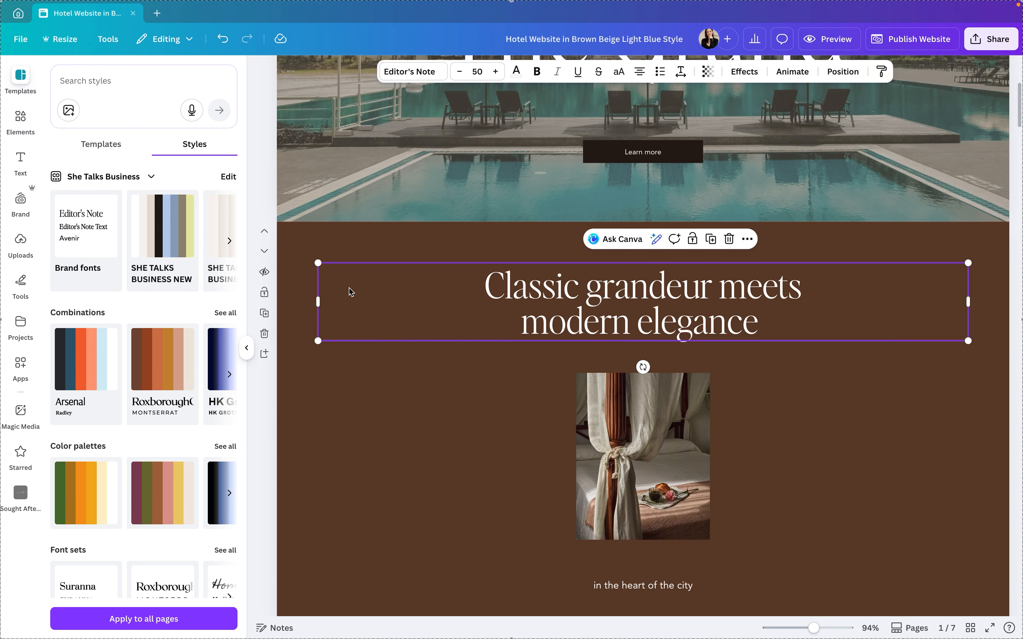
pyautogui.click(311, 415)
pyautogui.click(323, 295)
pyautogui.click(309, 354)
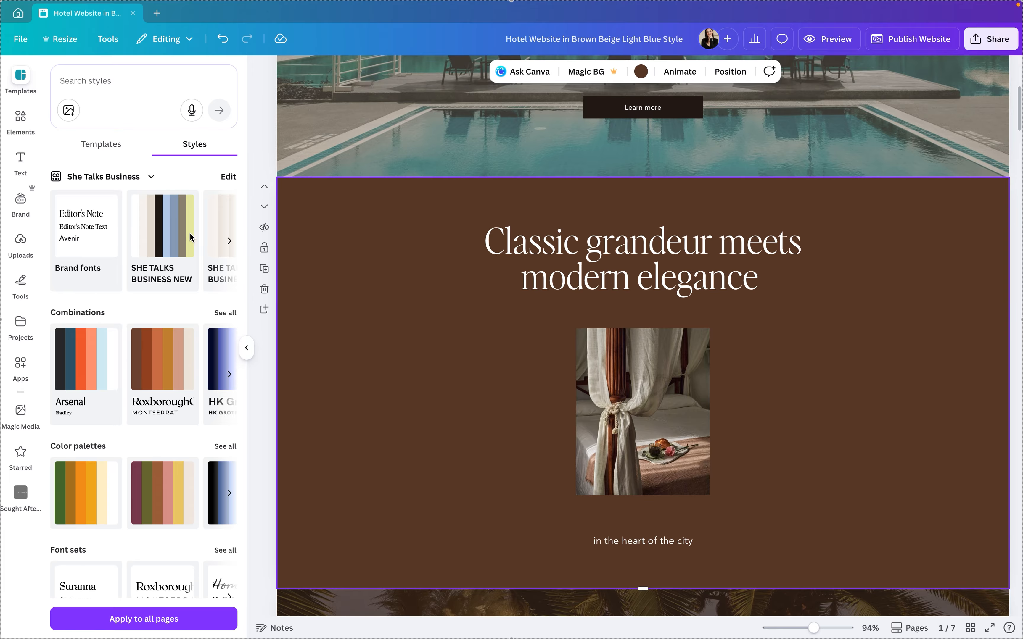
pyautogui.click(185, 238)
pyautogui.click(175, 231)
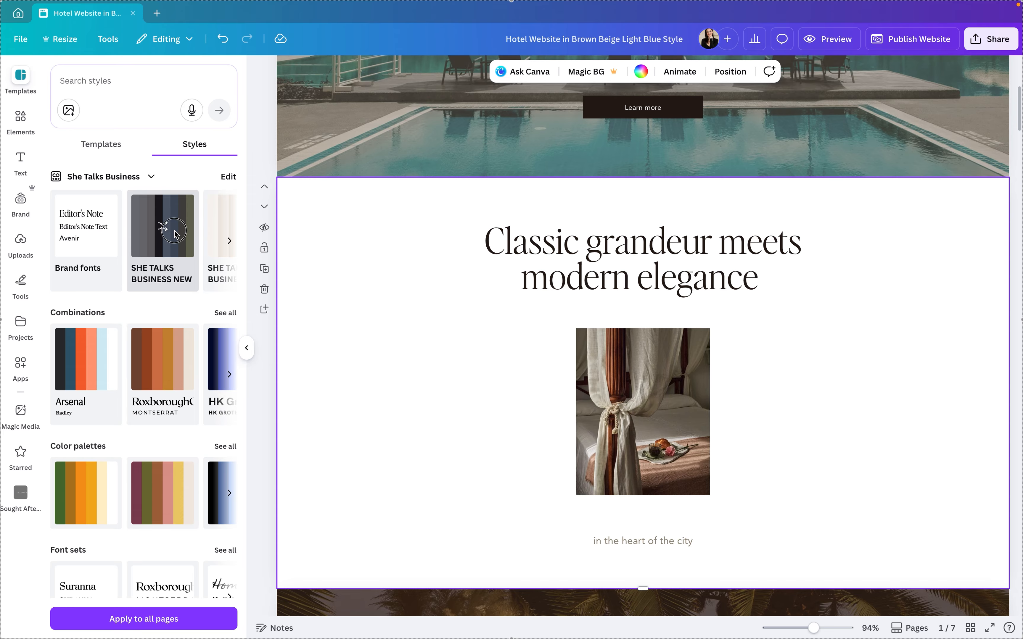
pyautogui.click(175, 231)
pyautogui.click(107, 620)
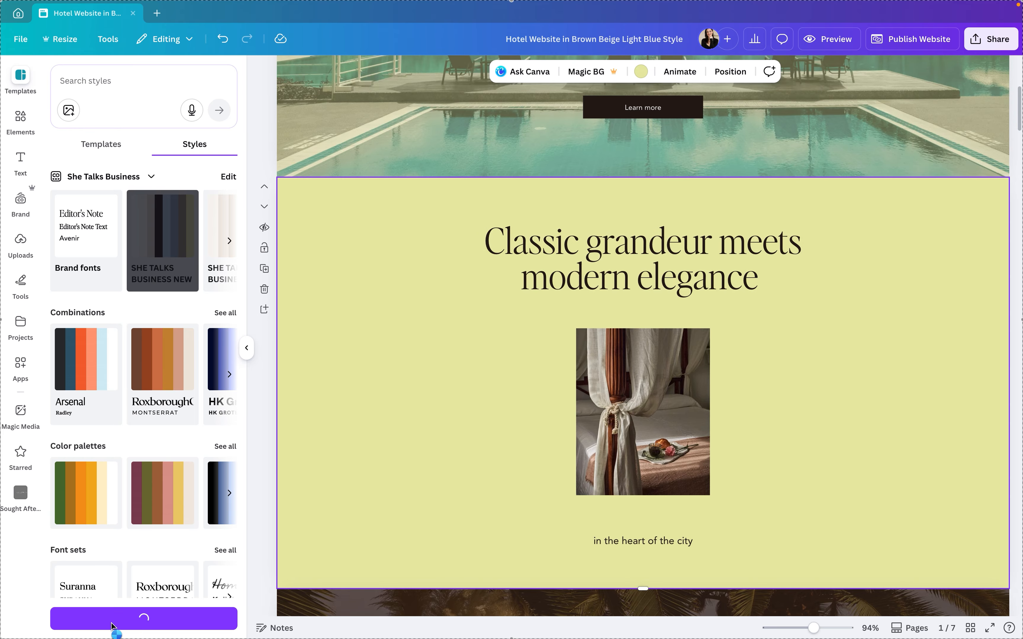
# Close the styles and examine the recoloured Home page sections and the beginning of the About page
pyautogui.scroll(-10, 377, 352)
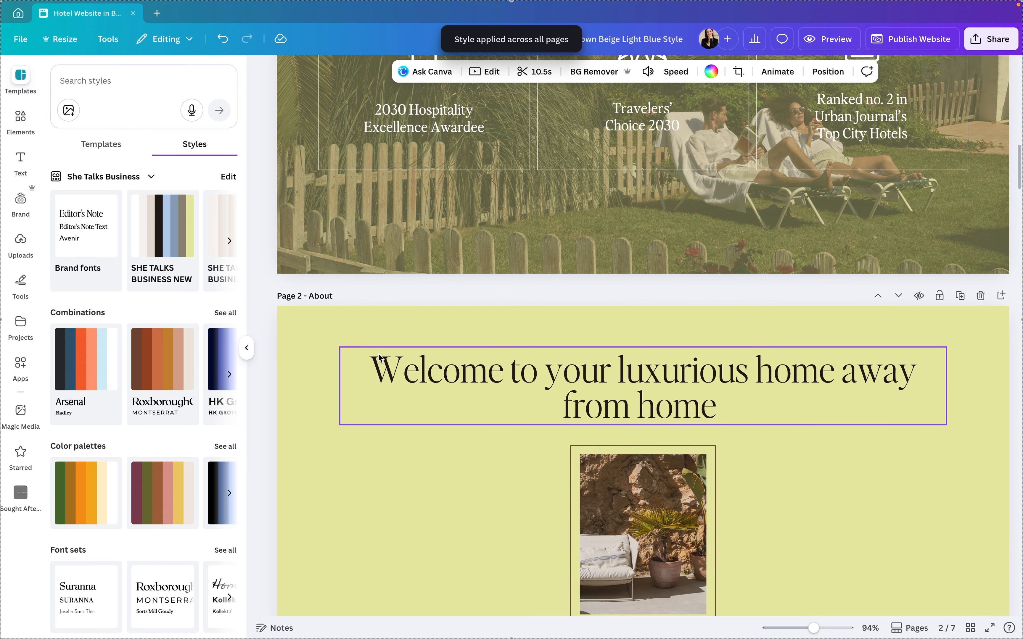
pyautogui.click(247, 347)
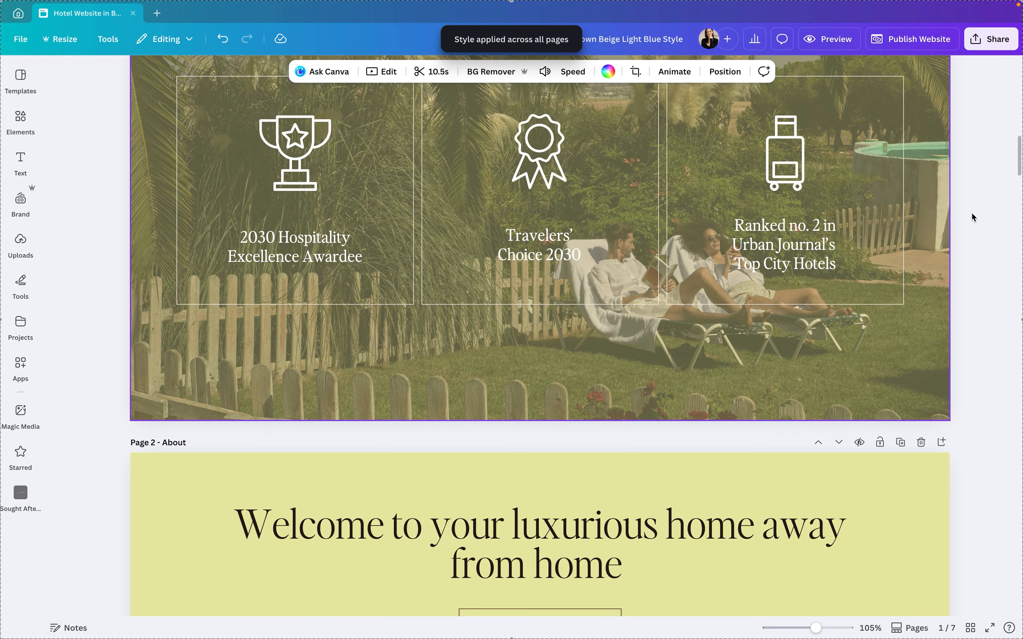
pyautogui.scroll(15, 975, 212)
pyautogui.scroll(10, 975, 217)
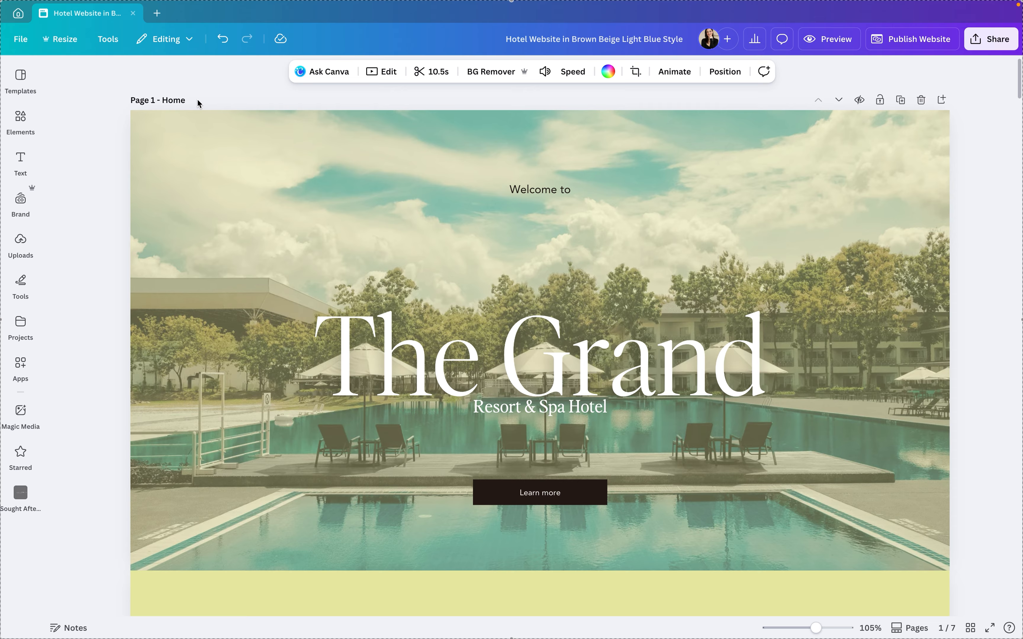
pyautogui.scroll(-4, 775, 305)
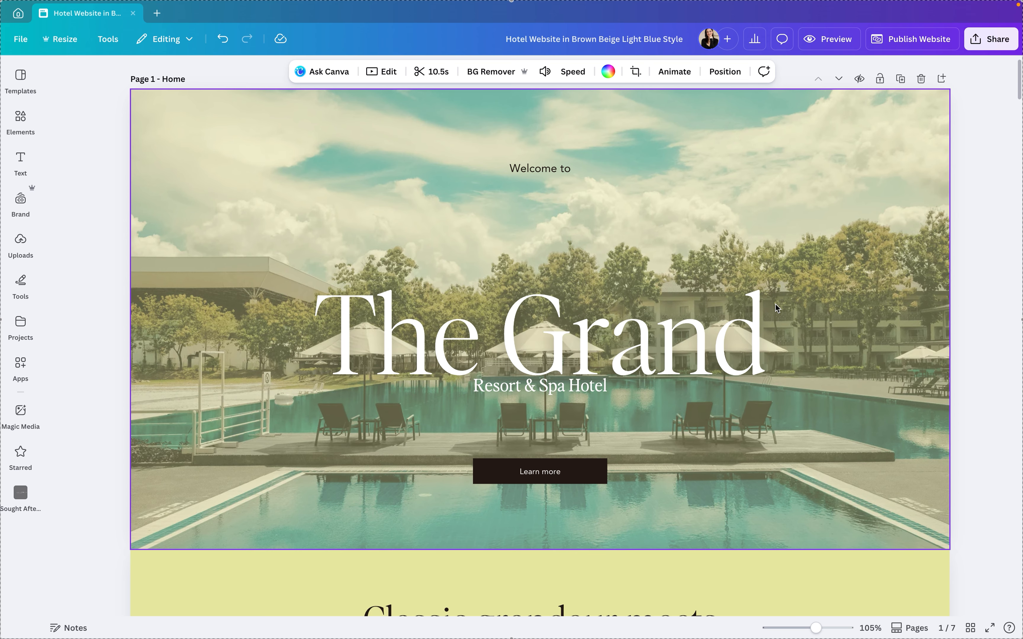
pyautogui.scroll(-2, 775, 305)
pyautogui.scroll(5, 775, 305)
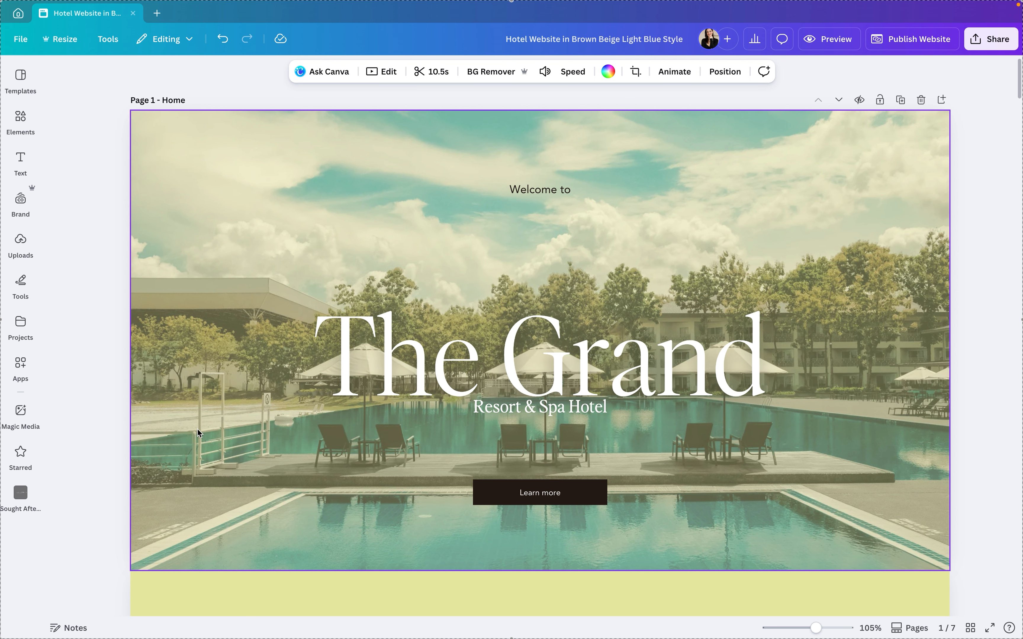
pyautogui.scroll(-10, 205, 401)
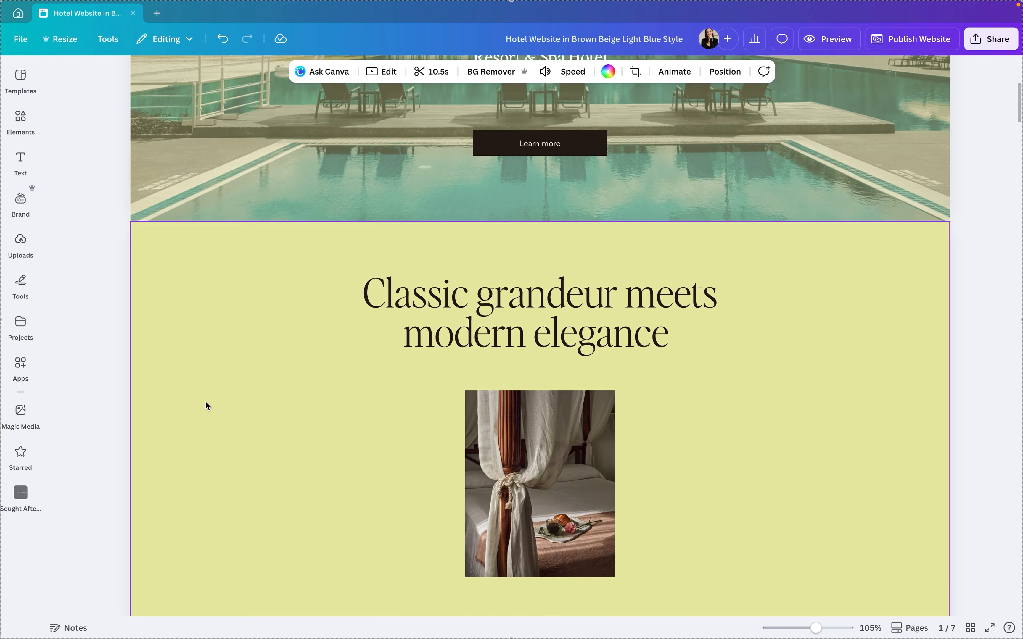
pyautogui.scroll(-10, 201, 343)
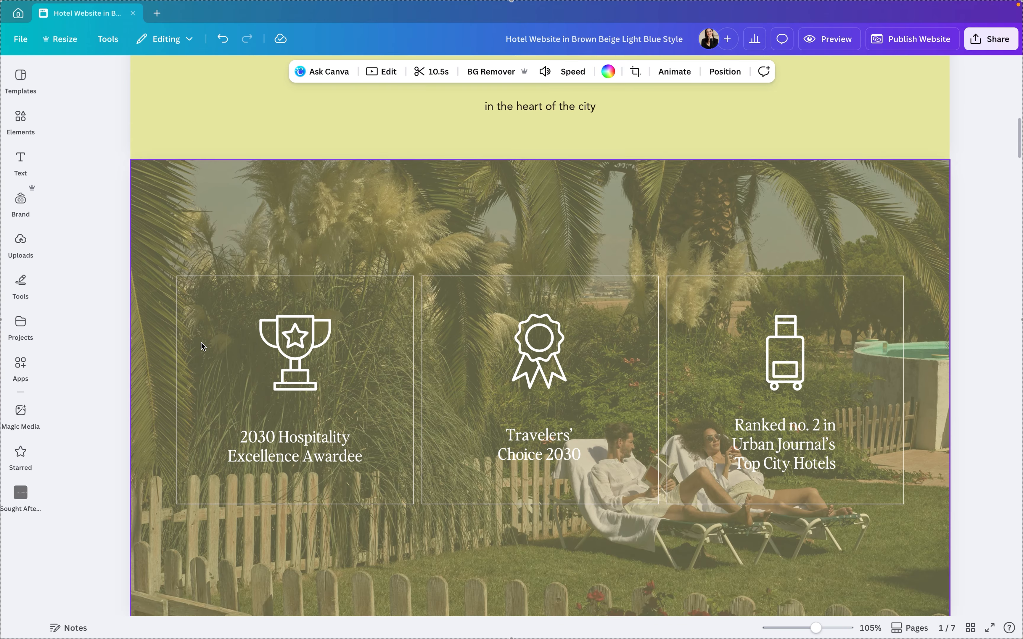
pyautogui.scroll(3, 159, 375)
pyautogui.scroll(-4, 160, 375)
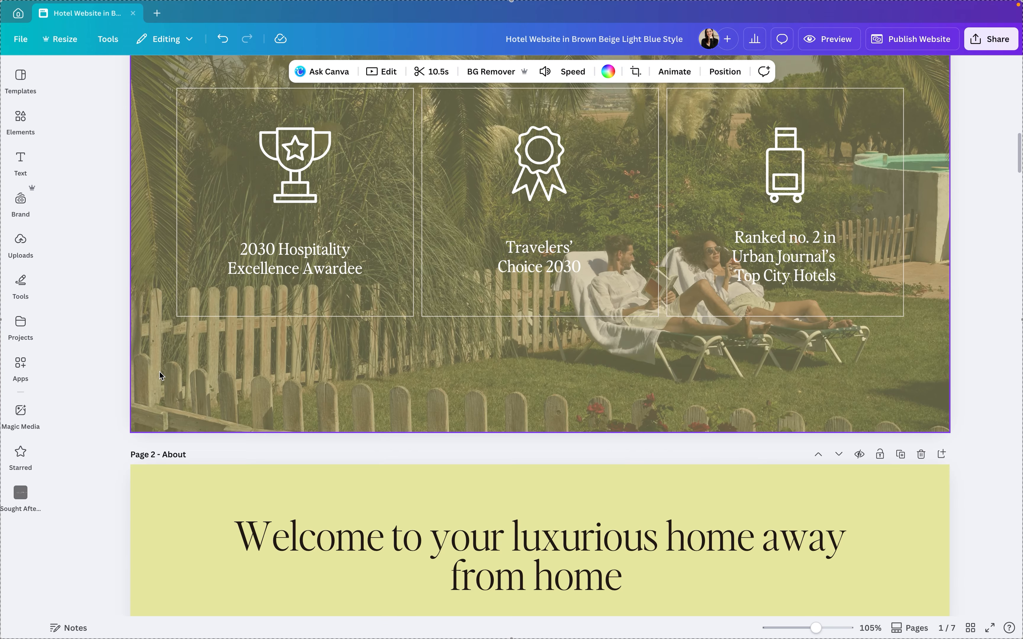
pyautogui.scroll(10, 139, 448)
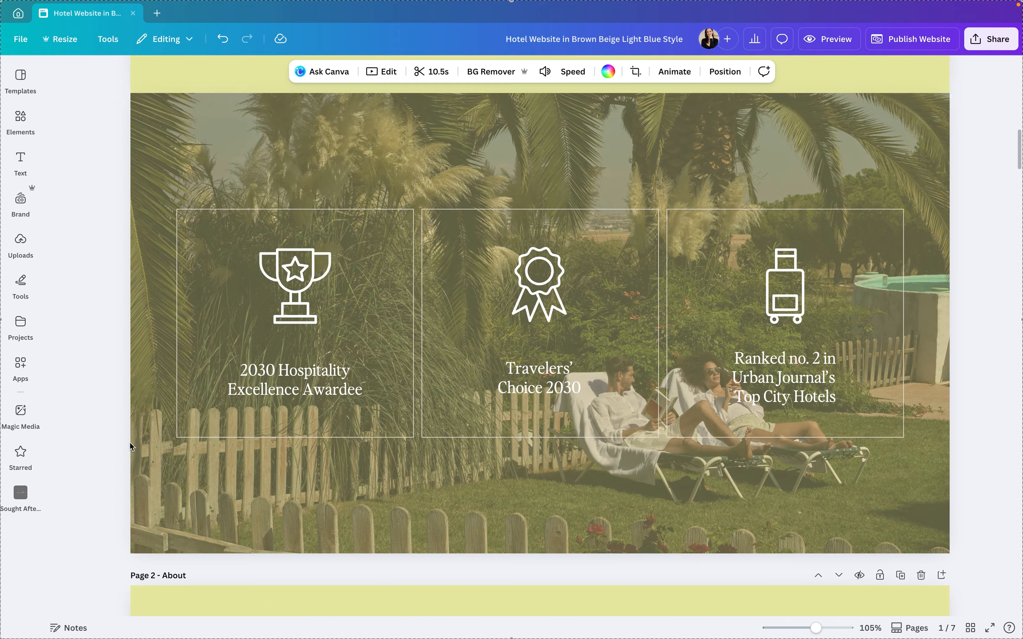
pyautogui.scroll(-10, 235, 394)
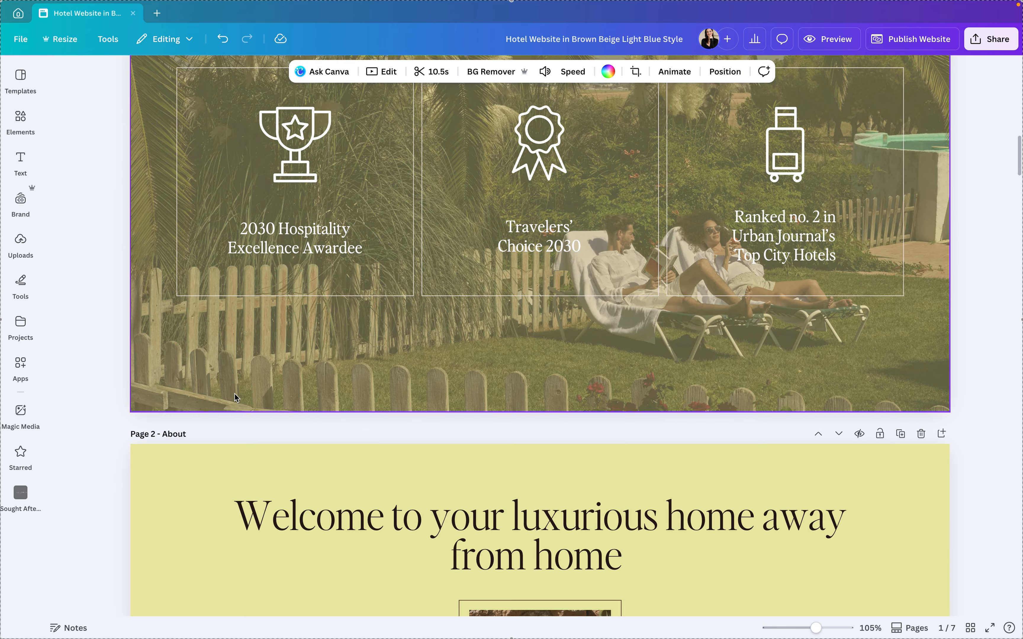
# Show the page thumbnails and look over the Home and About page sections
pyautogui.click(594, 330)
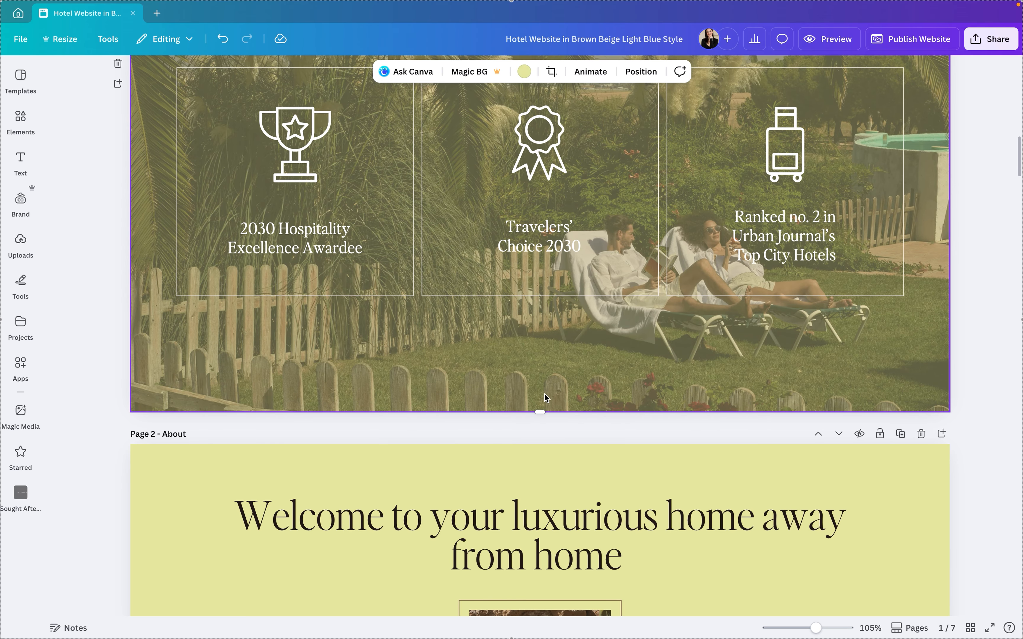
pyautogui.scroll(10, 545, 392)
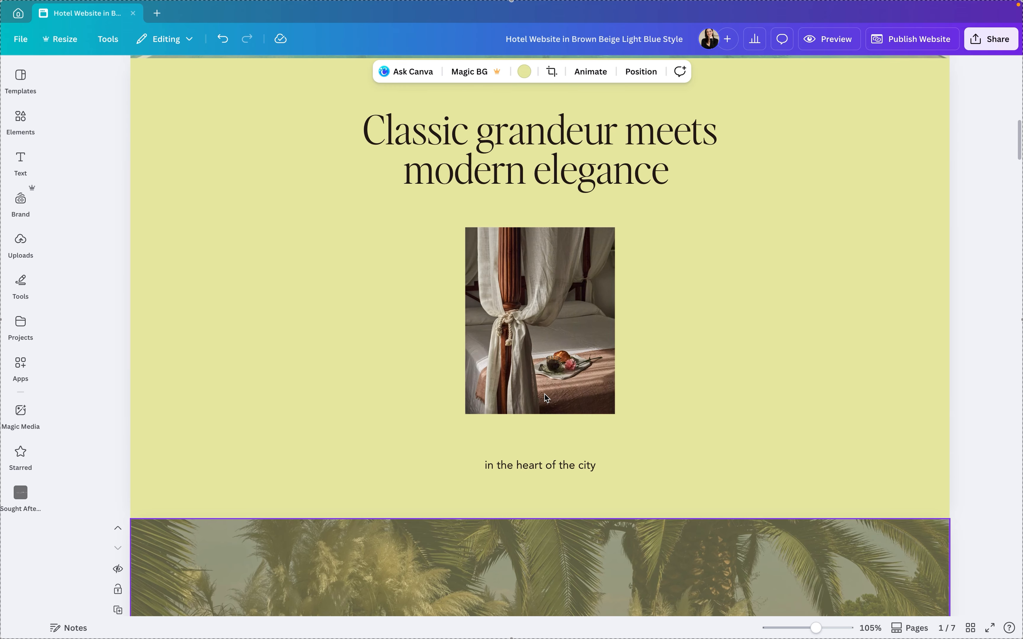
pyautogui.click(909, 628)
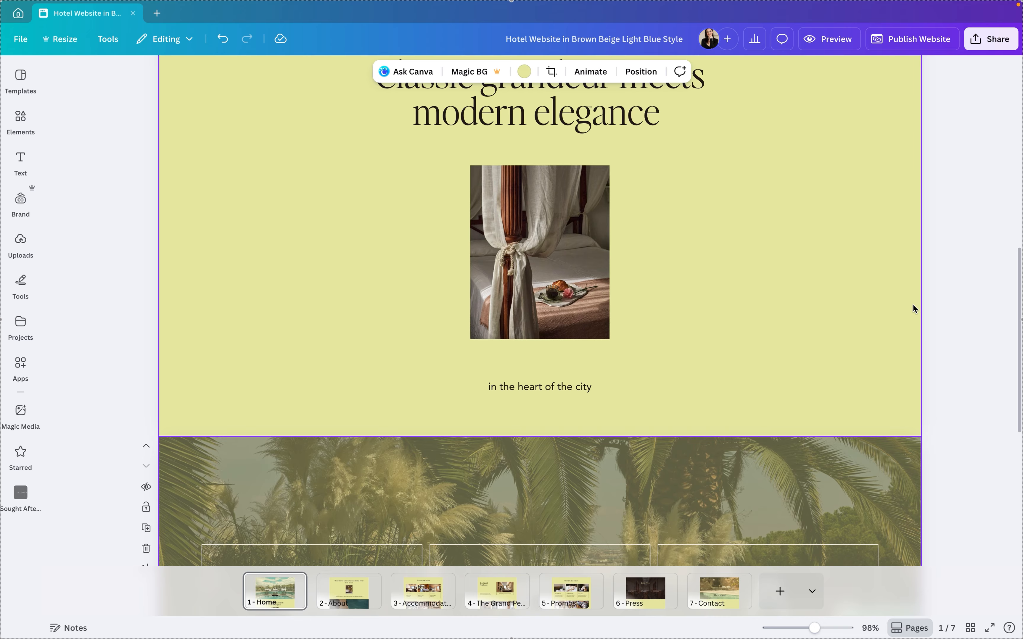
pyautogui.scroll(12, 433, 321)
pyautogui.scroll(-20, 433, 322)
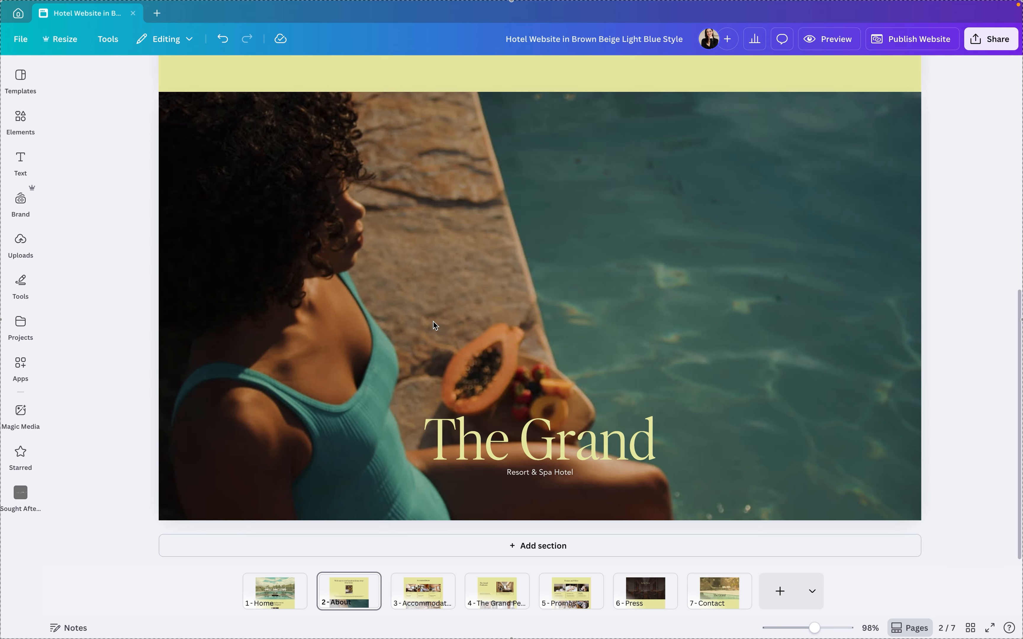
pyautogui.scroll(3, 433, 322)
pyautogui.scroll(-3, 433, 322)
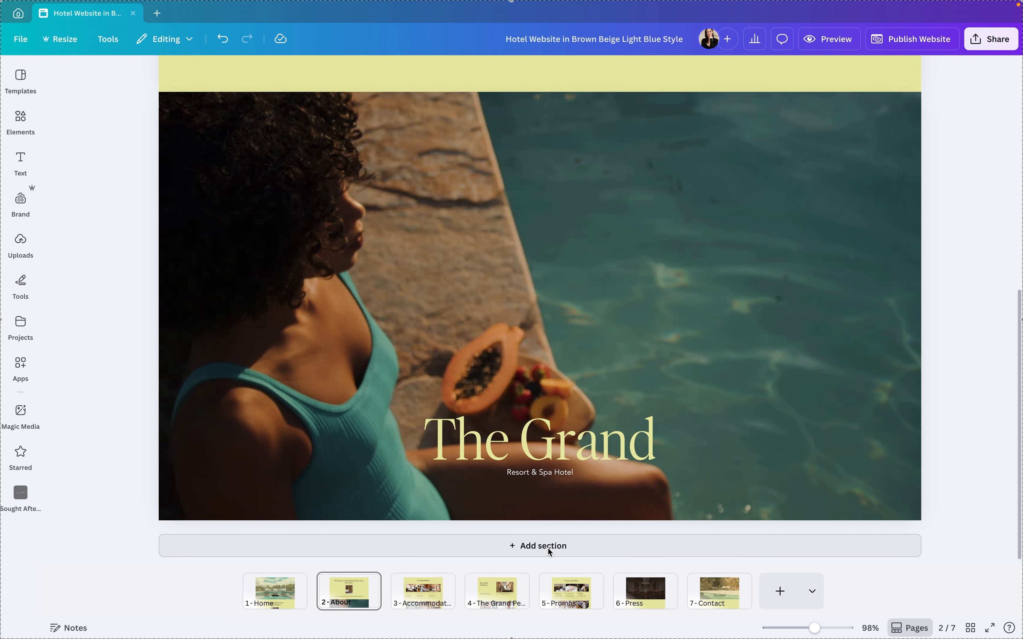
# Add an empty section at the end of the Home page and shorten it to about three quarters of its height
pyautogui.click(282, 587)
pyautogui.scroll(-10, 335, 507)
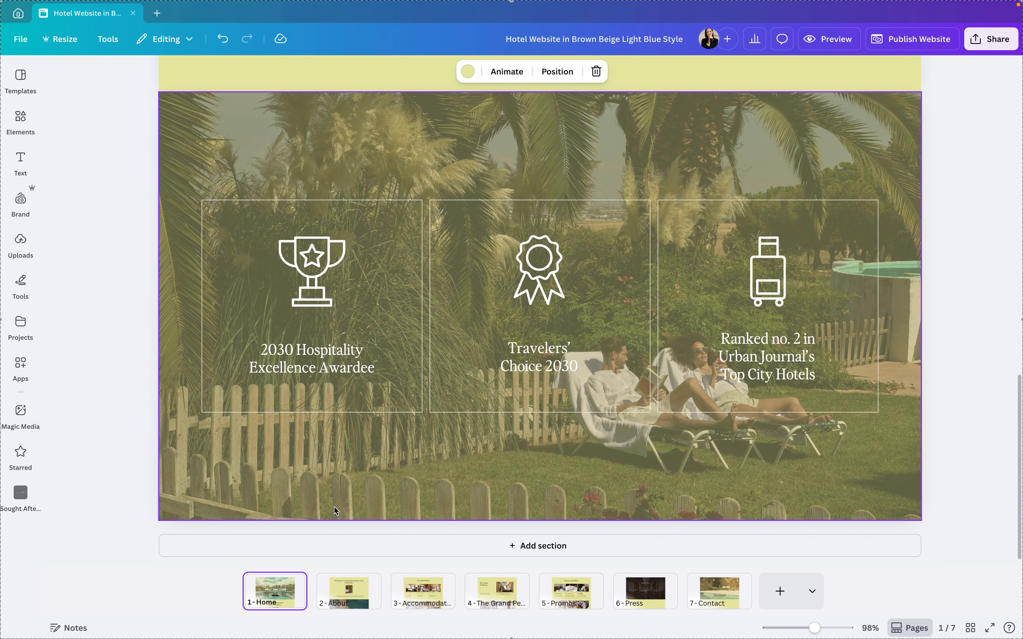
pyautogui.click(534, 548)
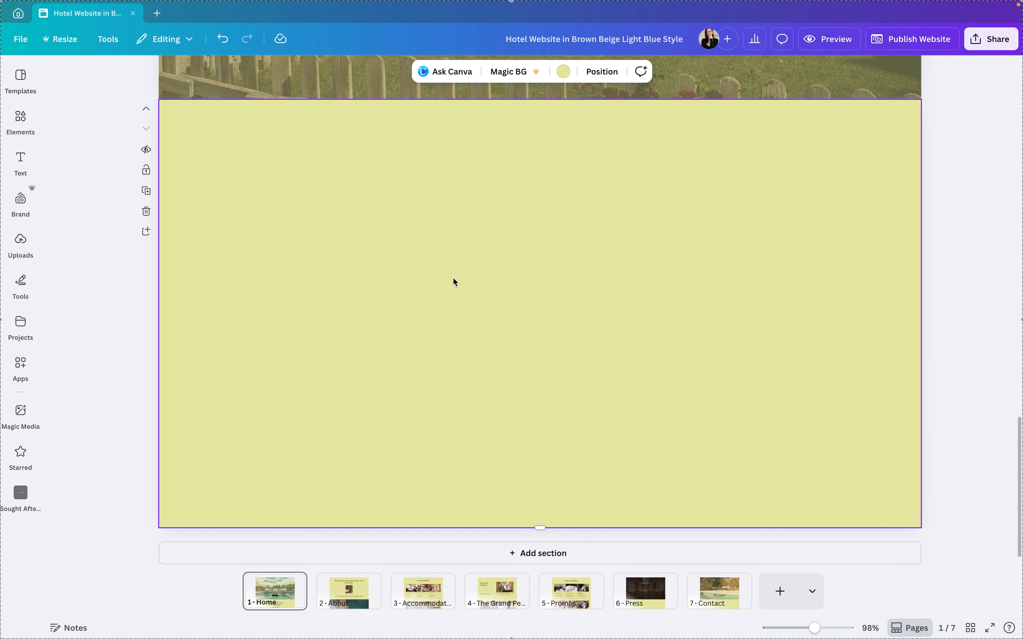
pyautogui.moveTo(544, 533); pyautogui.dragTo(536, 576)
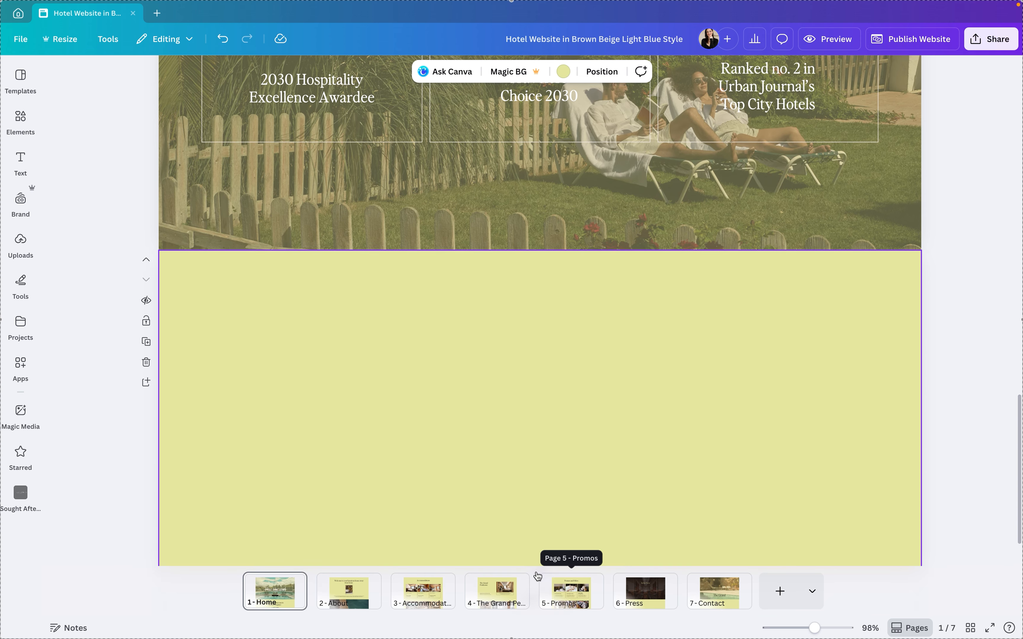
pyautogui.scroll(-1, 453, 371)
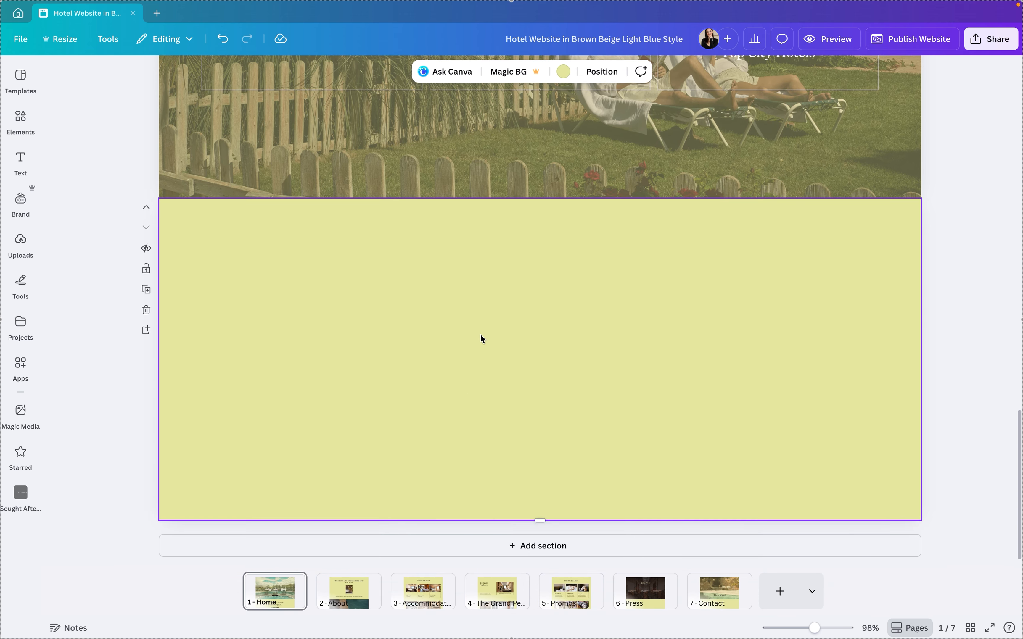
# Place the text "Add your text" in the middle of the new Home section, enlarged to about size 31
pyautogui.press('t')
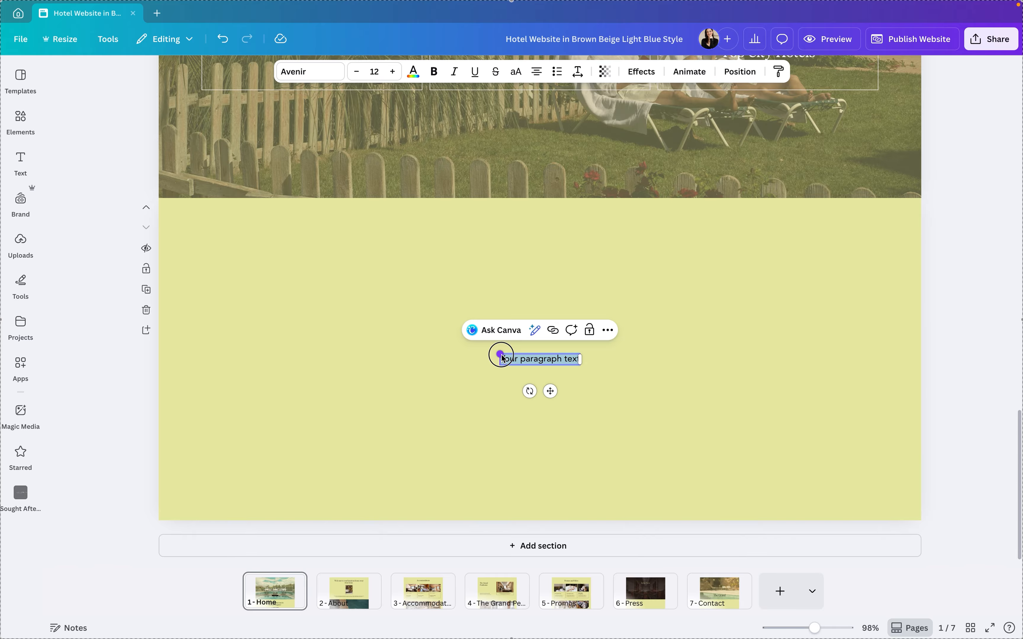
pyautogui.moveTo(501, 355); pyautogui.dragTo(379, 303)
pyautogui.write('Add y')
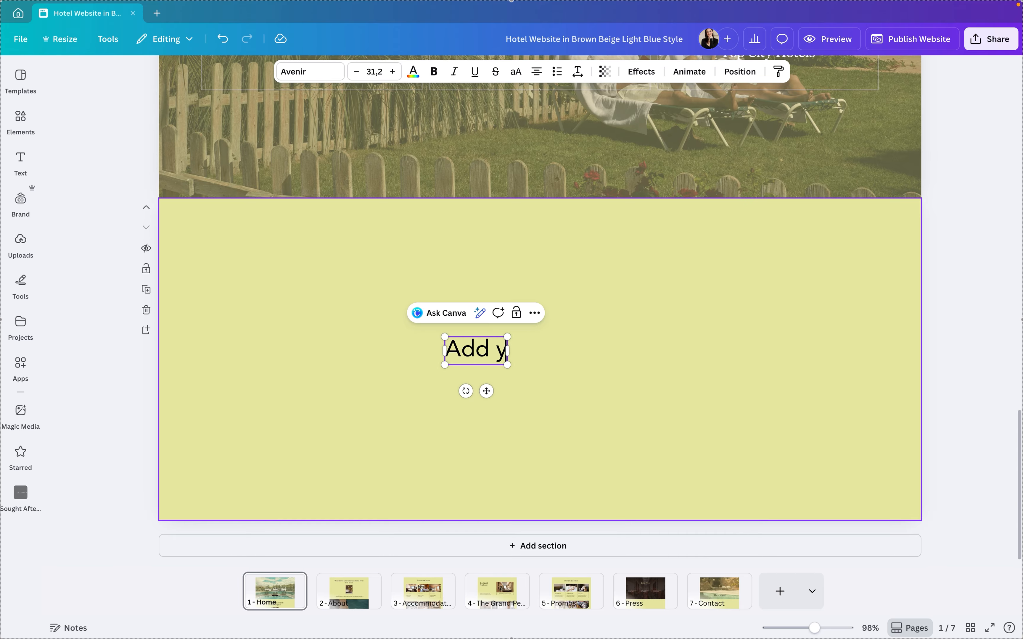
pyautogui.write('our t')
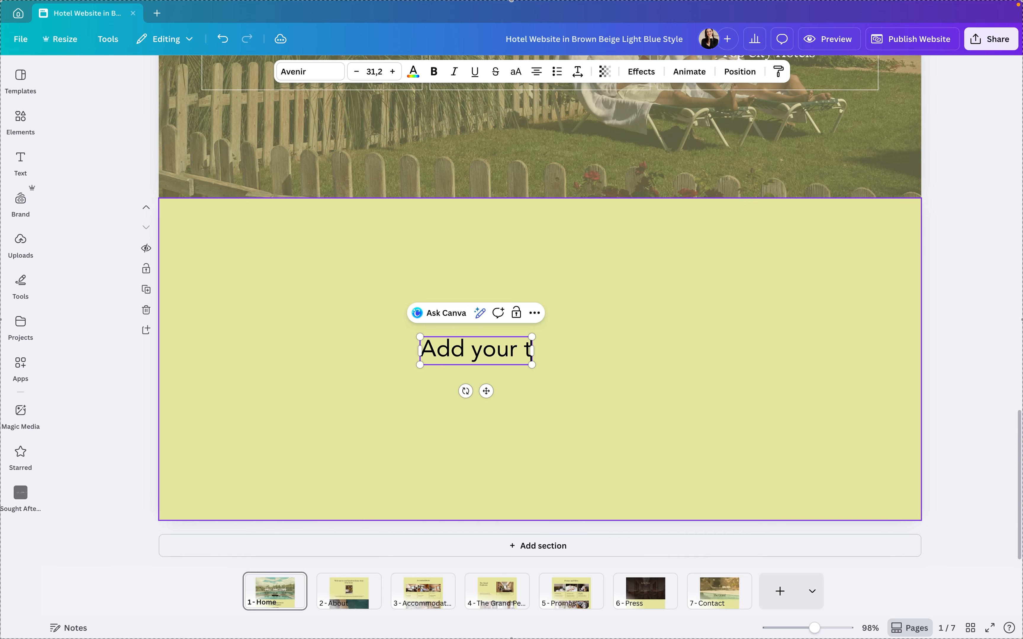
pyautogui.write('ext')
pyautogui.moveTo(486, 391); pyautogui.dragTo(539, 391)
pyautogui.click(672, 360)
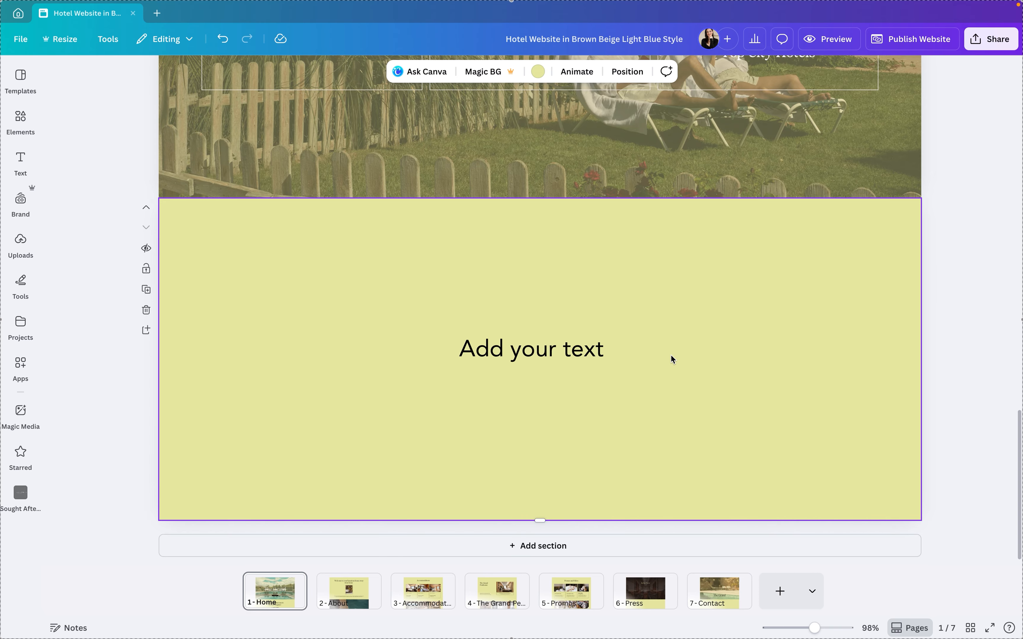
# Go through the About, Accommodations and The Grand Penthouse pages to examine their sections
pyautogui.click(357, 593)
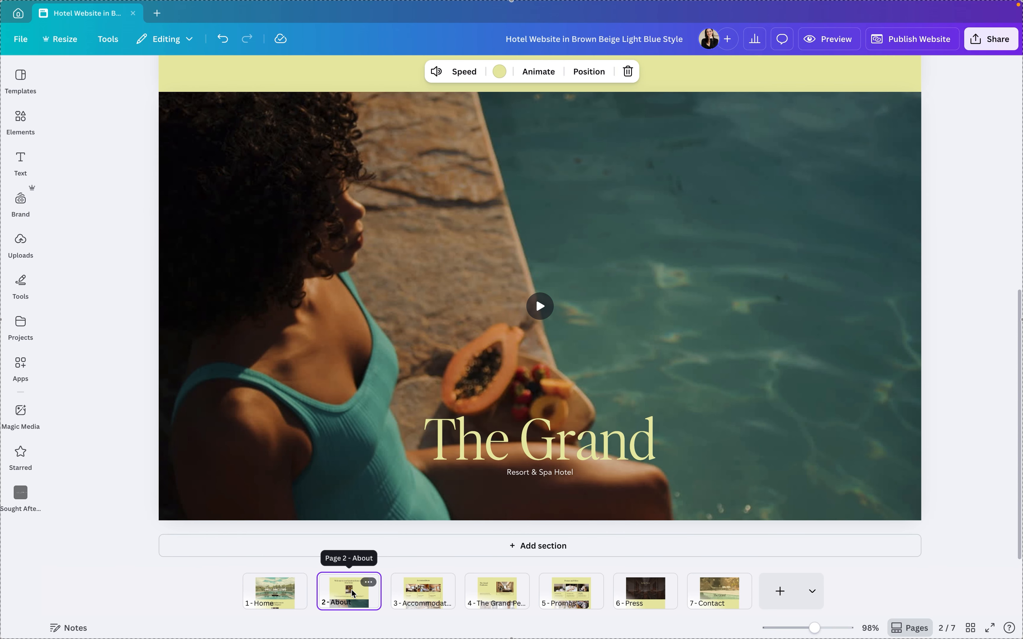
pyautogui.scroll(-5, 432, 435)
pyautogui.scroll(1, 432, 435)
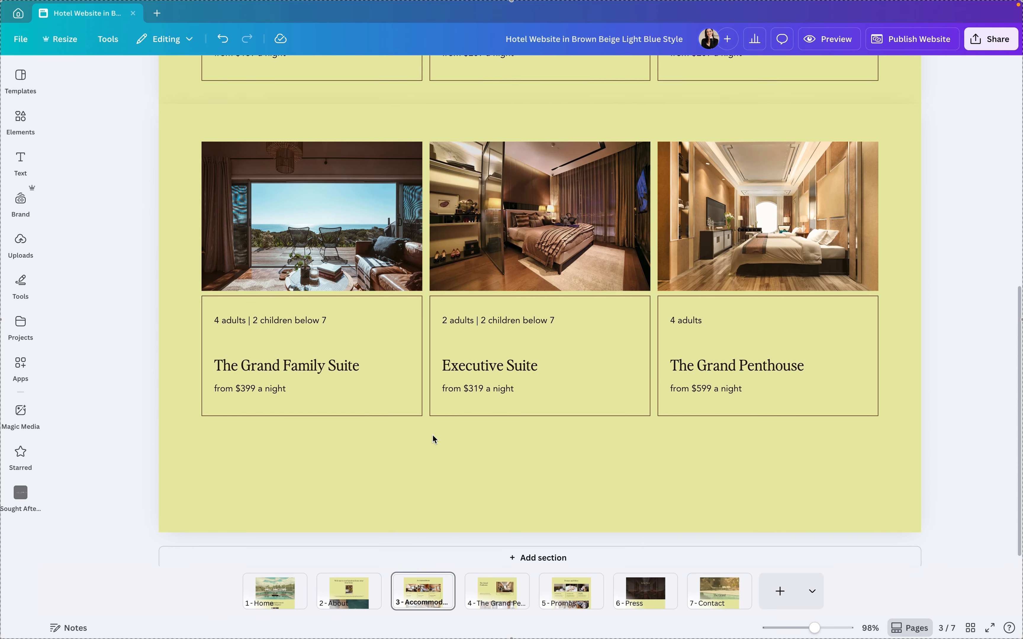
pyautogui.scroll(5, 432, 434)
pyautogui.scroll(-5, 432, 436)
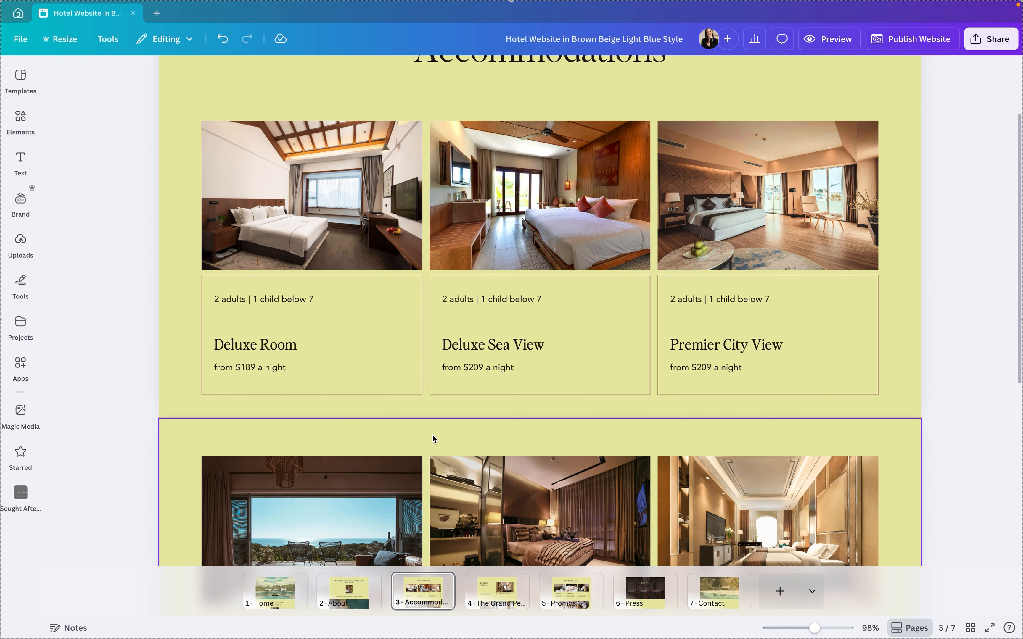
pyautogui.scroll(-10, 433, 434)
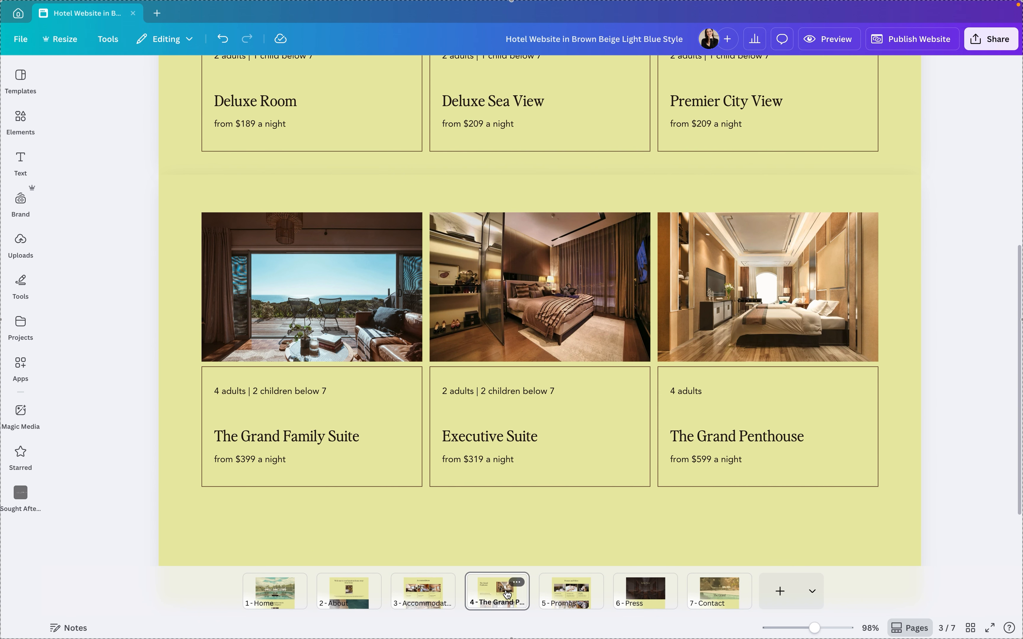
pyautogui.scroll(5, 508, 430)
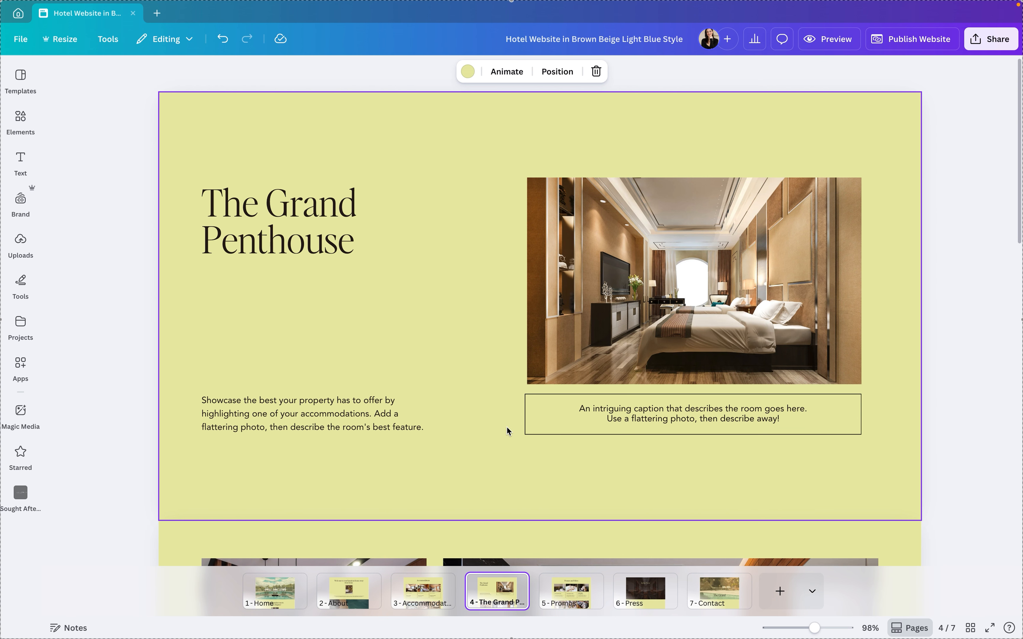
pyautogui.scroll(-3, 507, 430)
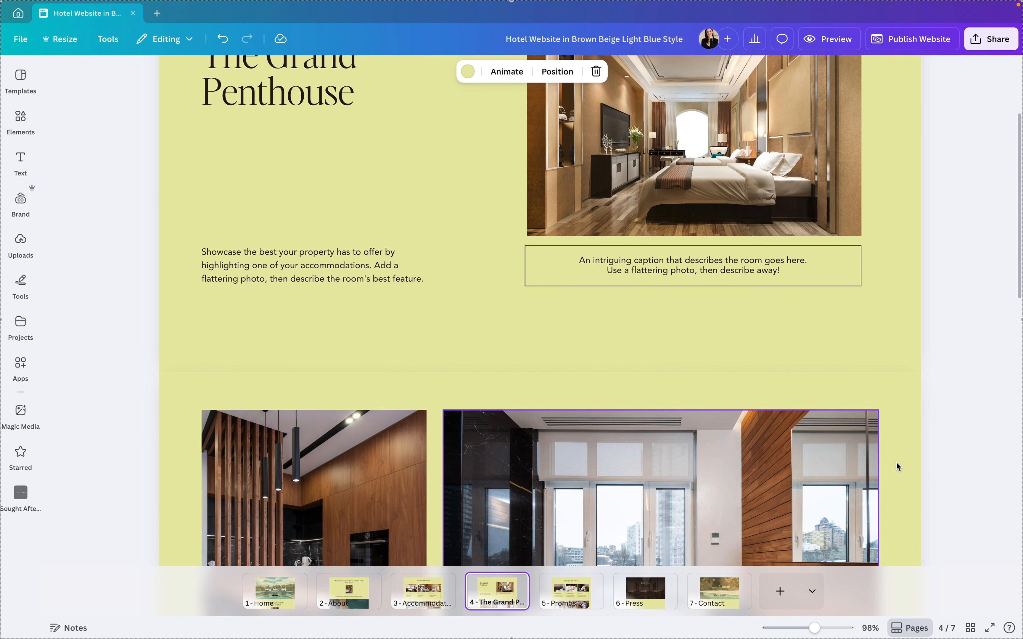
# Display all website pages as a grid and open the About page from it
pyautogui.click(971, 628)
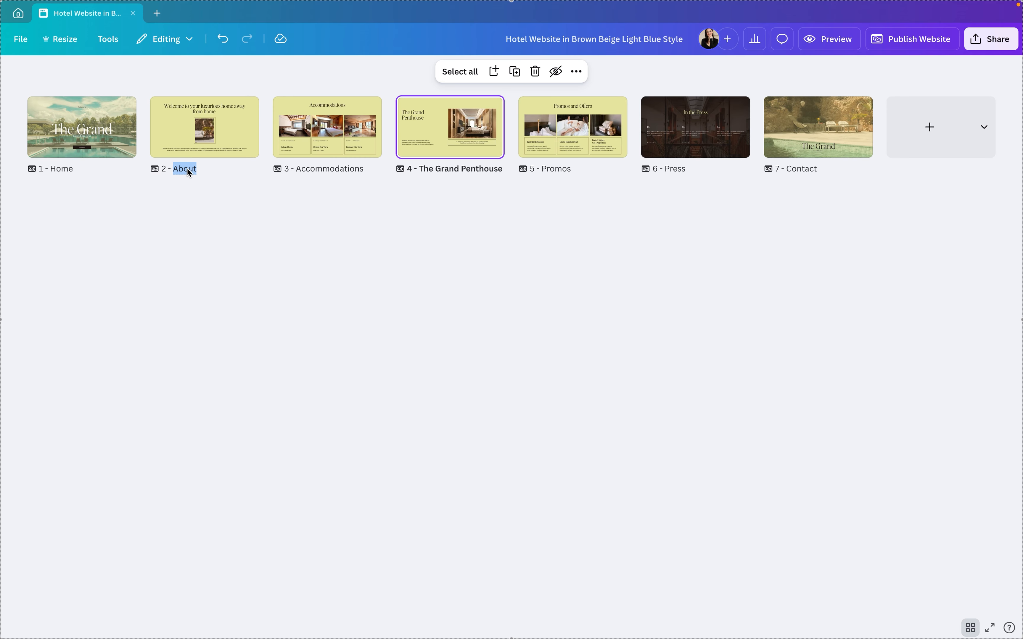
pyautogui.click(220, 189)
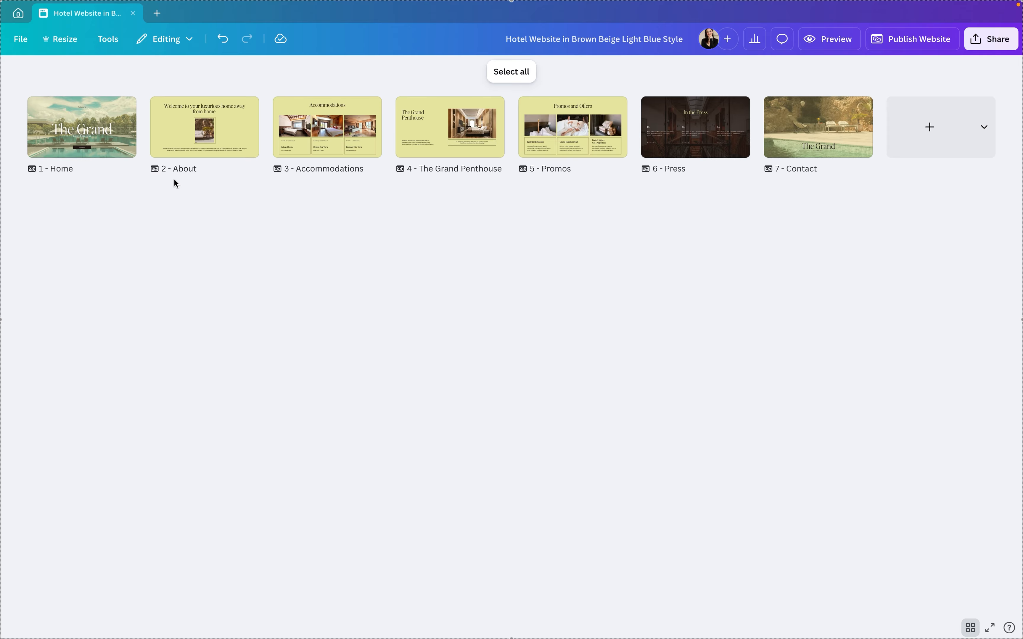
pyautogui.doubleClick(186, 128)
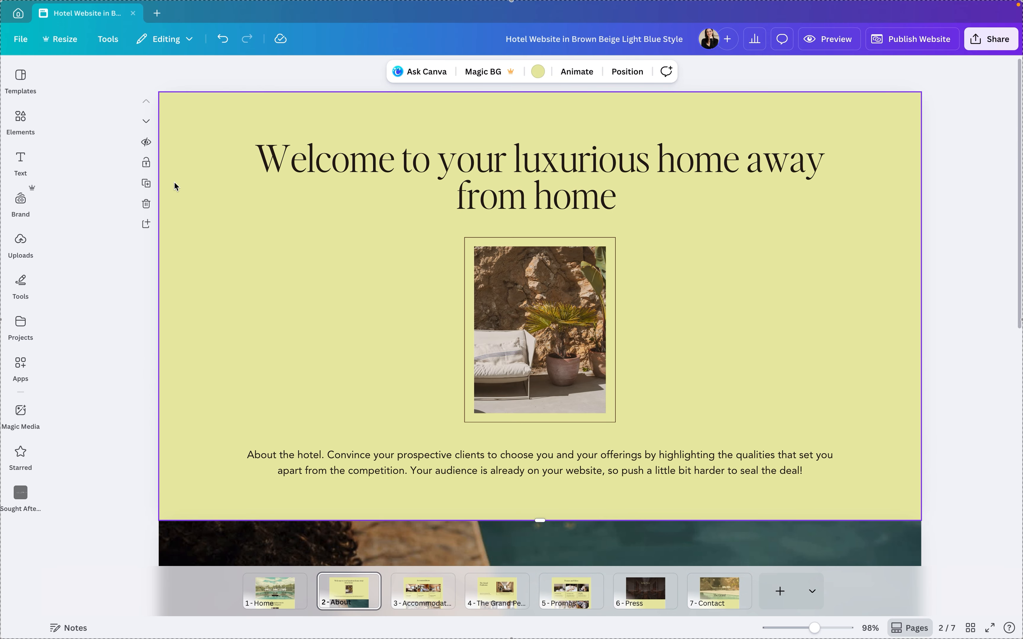
# Search the elements for "travel beige", limit the results to photos and add the ornate red building photo to the About page
pyautogui.click(376, 172)
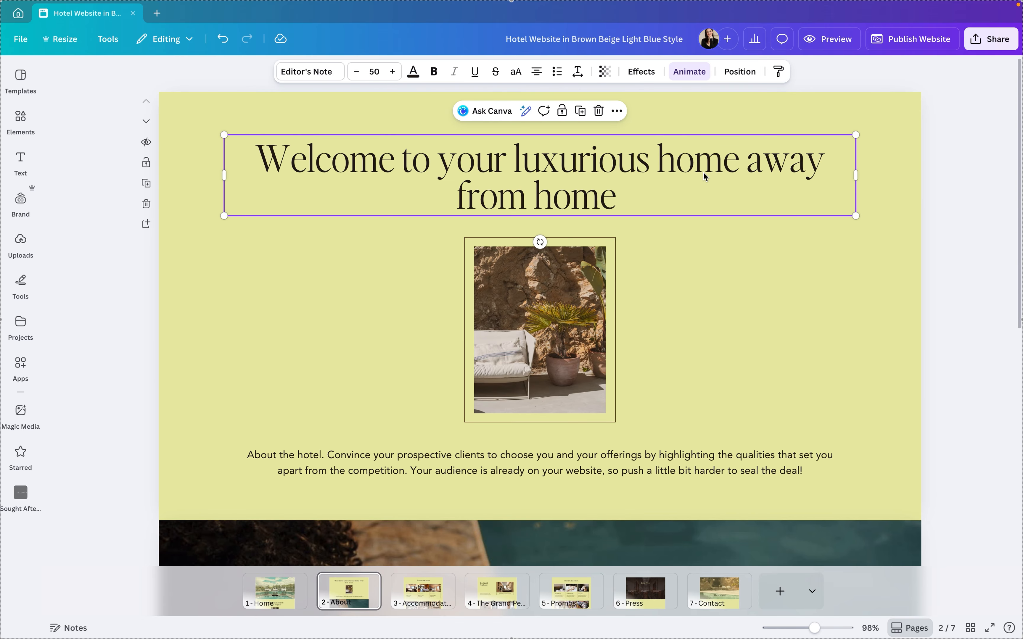
pyautogui.click(21, 120)
pyautogui.click(98, 91)
pyautogui.write('ei')
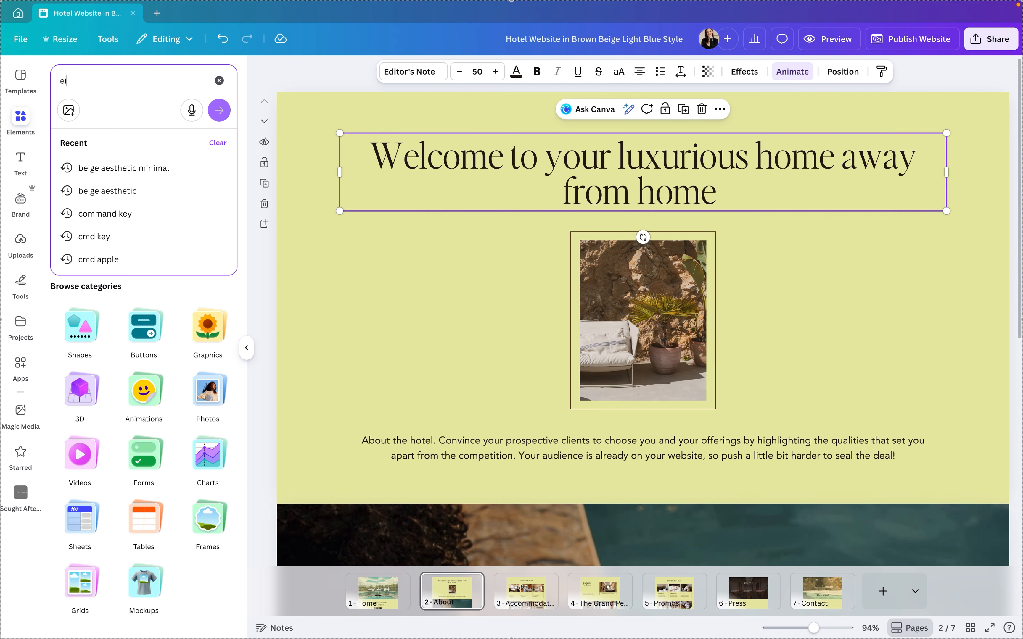
pyautogui.press('BackSpace')
pyautogui.press('BackSpace')
pyautogui.write('travel beige')
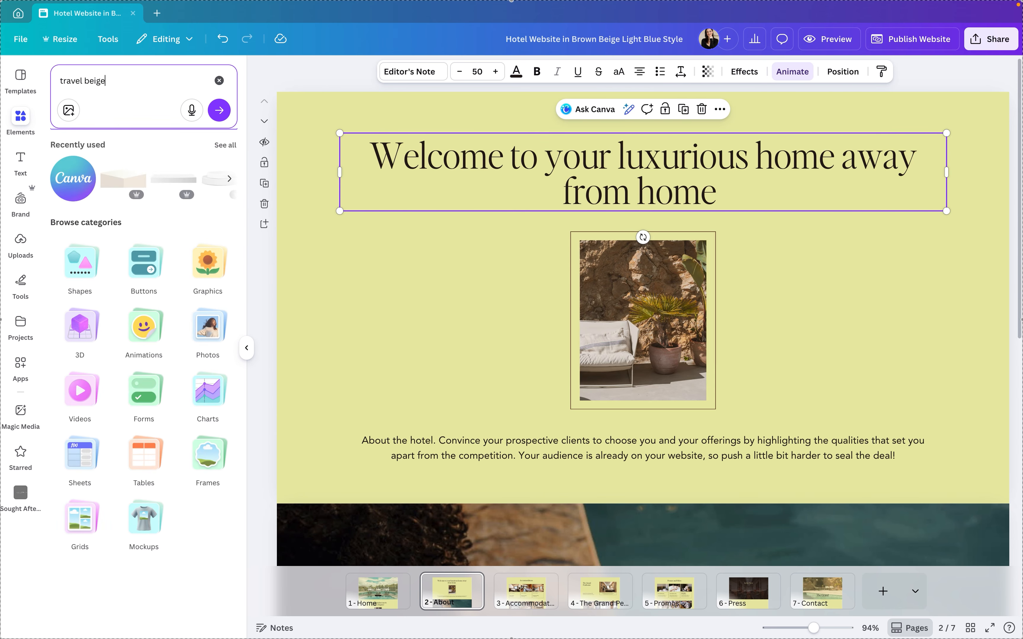
pyautogui.press('Return')
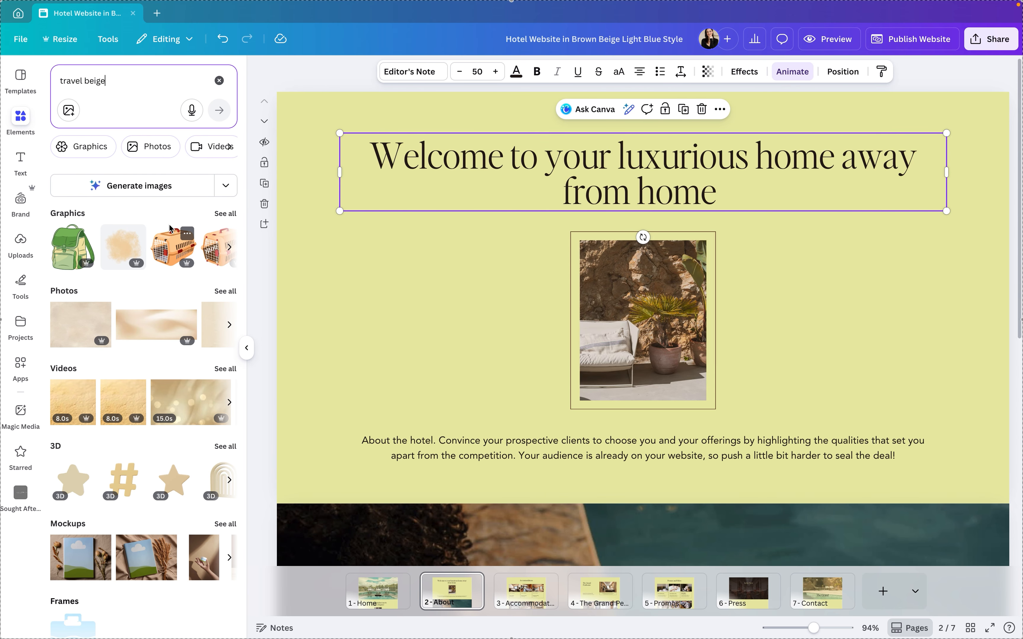
pyautogui.click(144, 146)
pyautogui.scroll(-6, 132, 240)
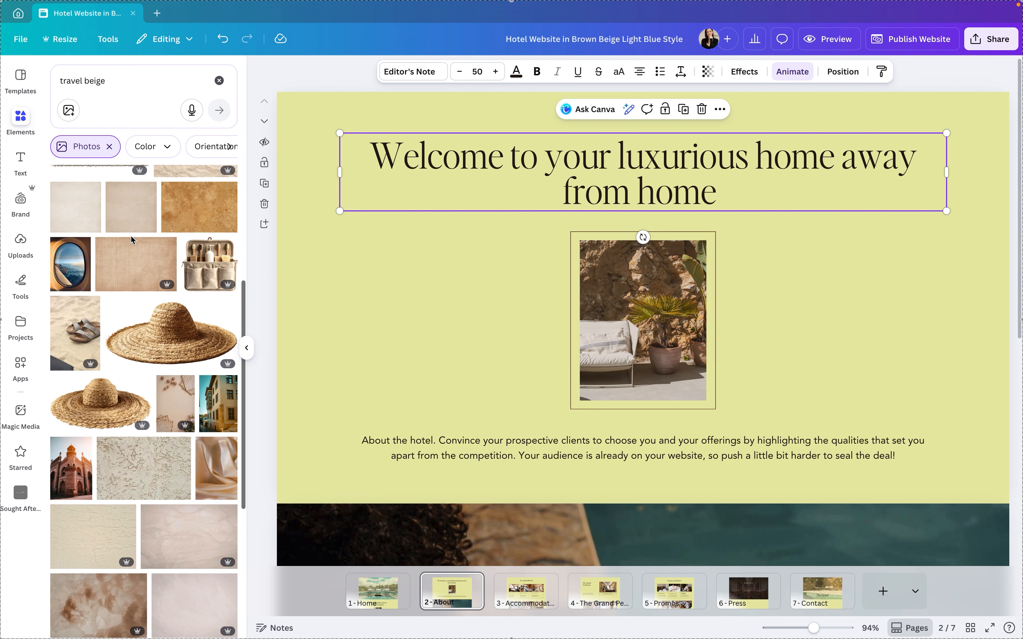
pyautogui.scroll(-2, 132, 239)
pyautogui.click(71, 387)
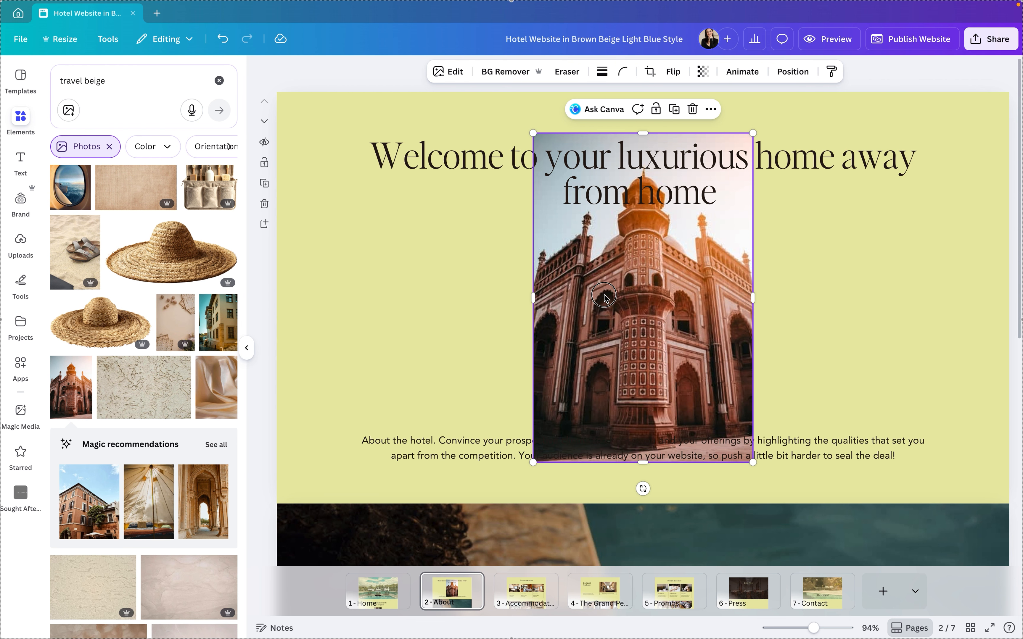
# Move the red building photo onto the About page's "The Grand" section, set it as that section's background and review the page
pyautogui.moveTo(604, 296); pyautogui.dragTo(662, 340)
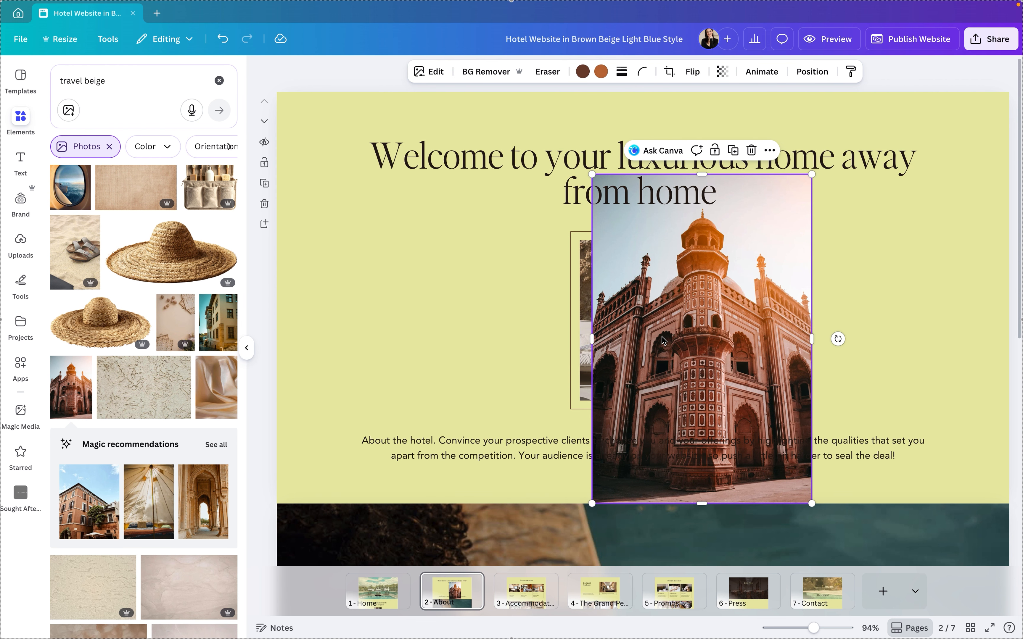
pyautogui.scroll(-5, 663, 340)
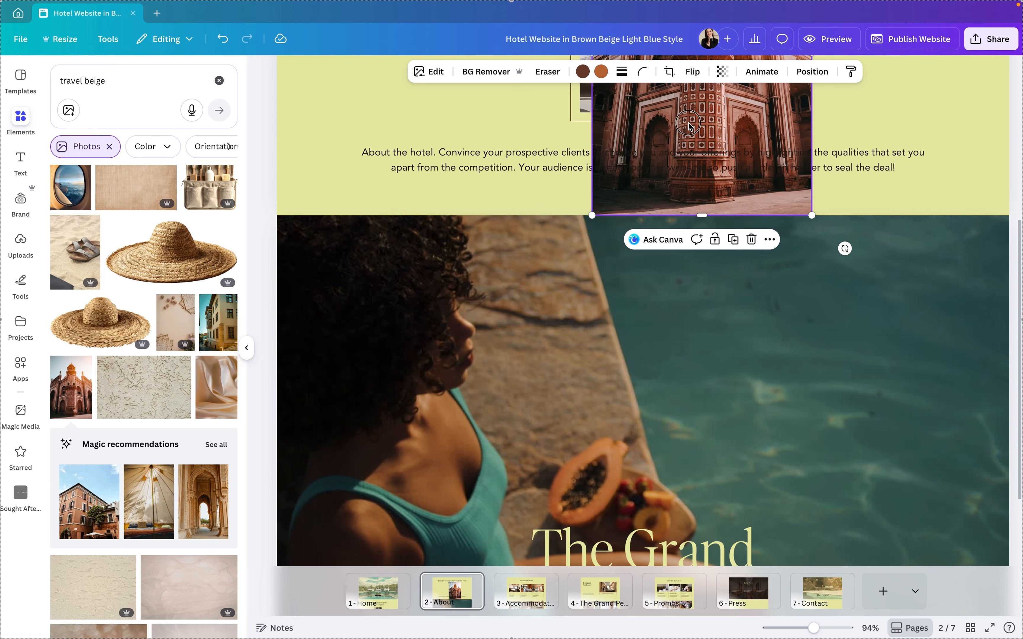
pyautogui.moveTo(688, 122); pyautogui.dragTo(632, 334)
pyautogui.moveTo(669, 194); pyautogui.dragTo(577, 369)
pyautogui.scroll(-2, 577, 369)
pyautogui.moveTo(559, 304); pyautogui.dragTo(474, 305)
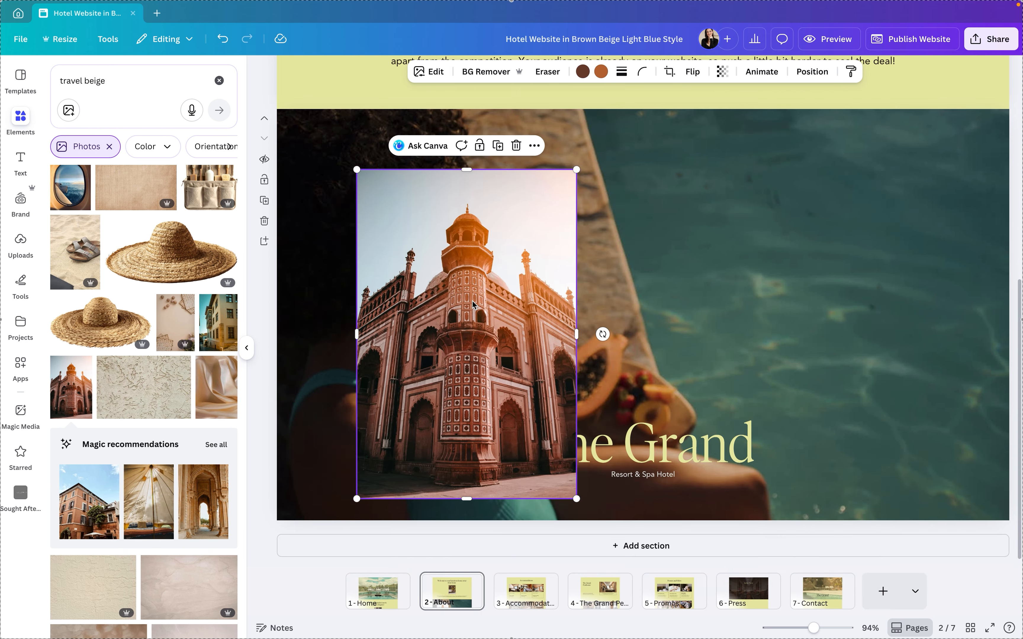
pyautogui.rightClick(472, 303)
pyautogui.click(543, 577)
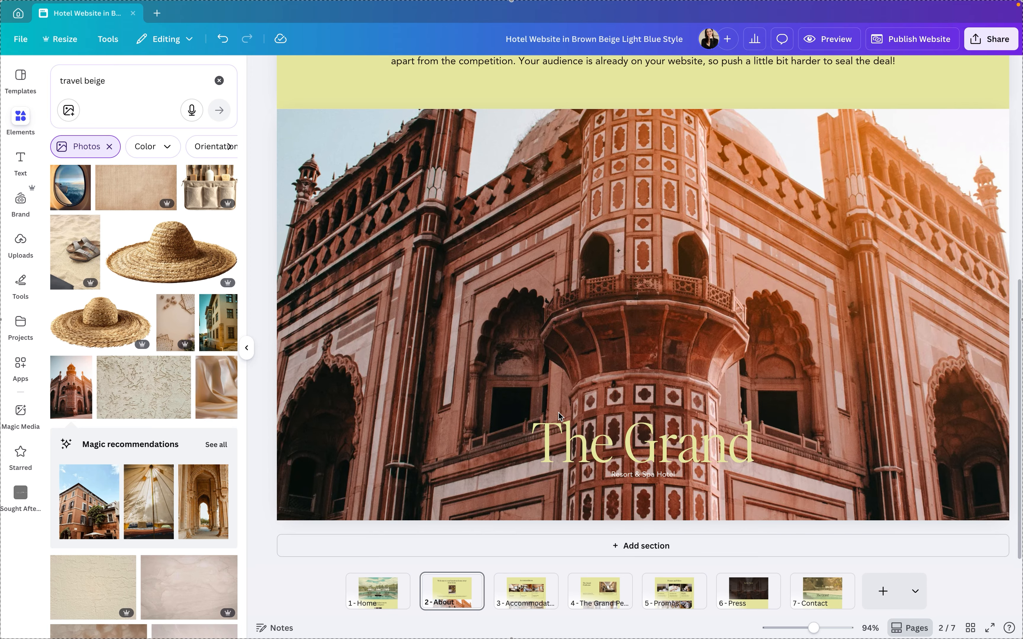
pyautogui.scroll(-3, 558, 412)
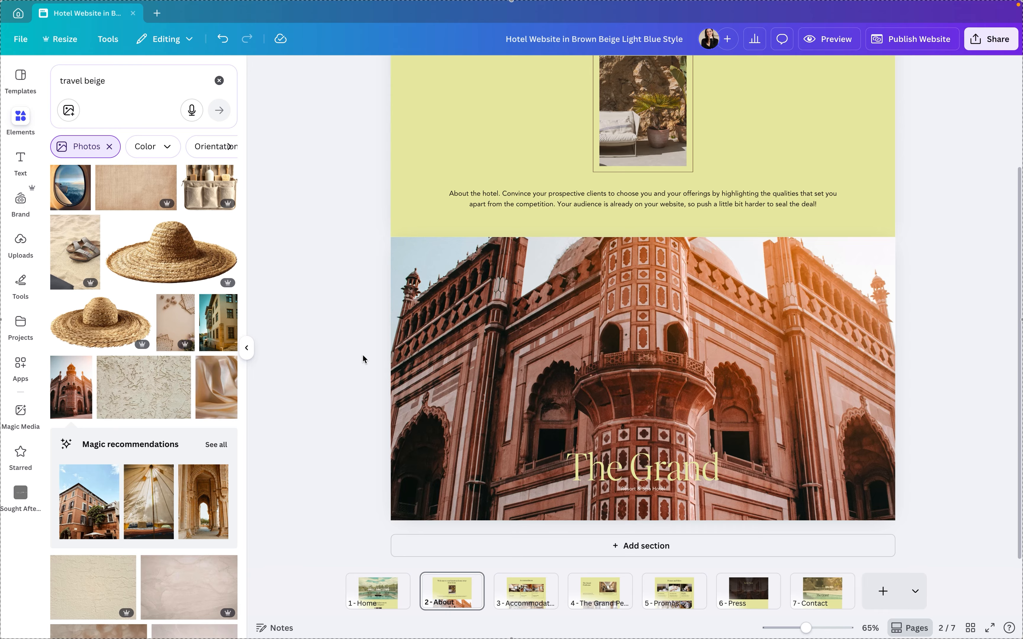
pyautogui.scroll(3, 363, 359)
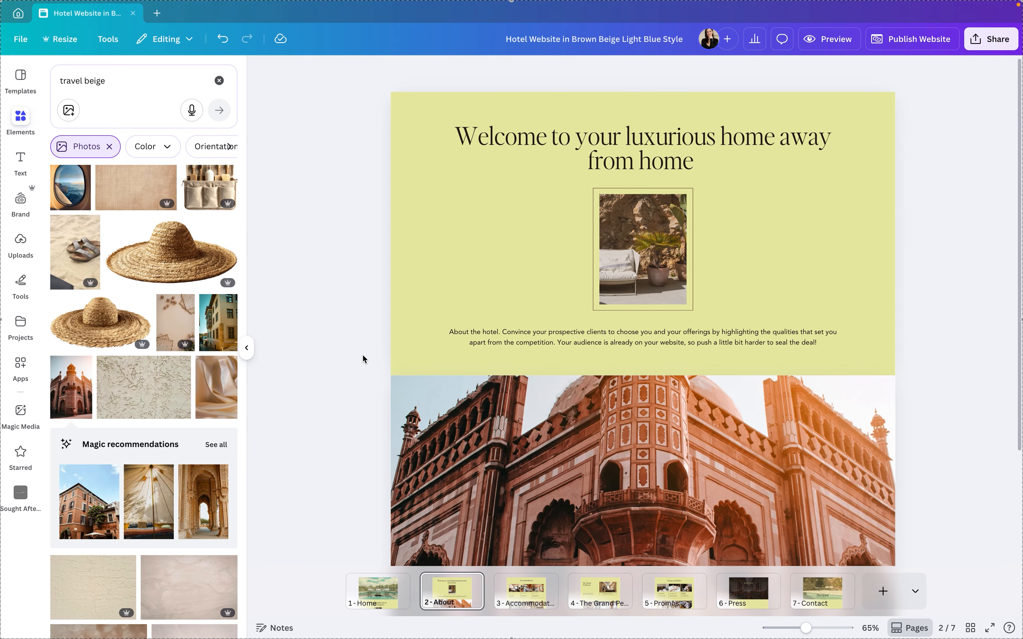
pyautogui.scroll(-3, 364, 358)
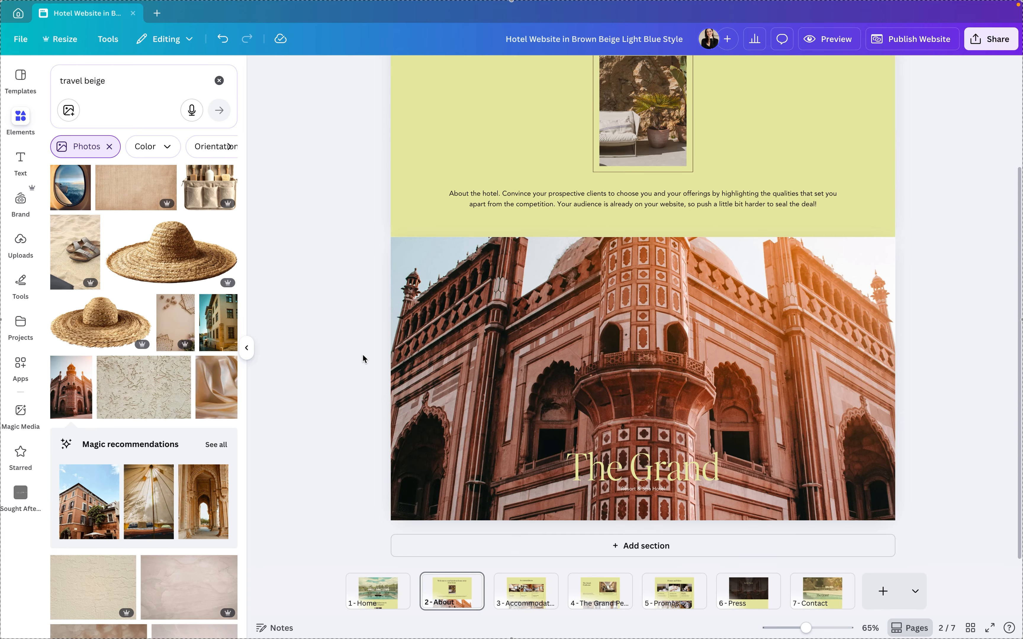
# Open the Accommodations page and bring up the link options for the Deluxe Sea View photo without adding a link
pyautogui.click(525, 599)
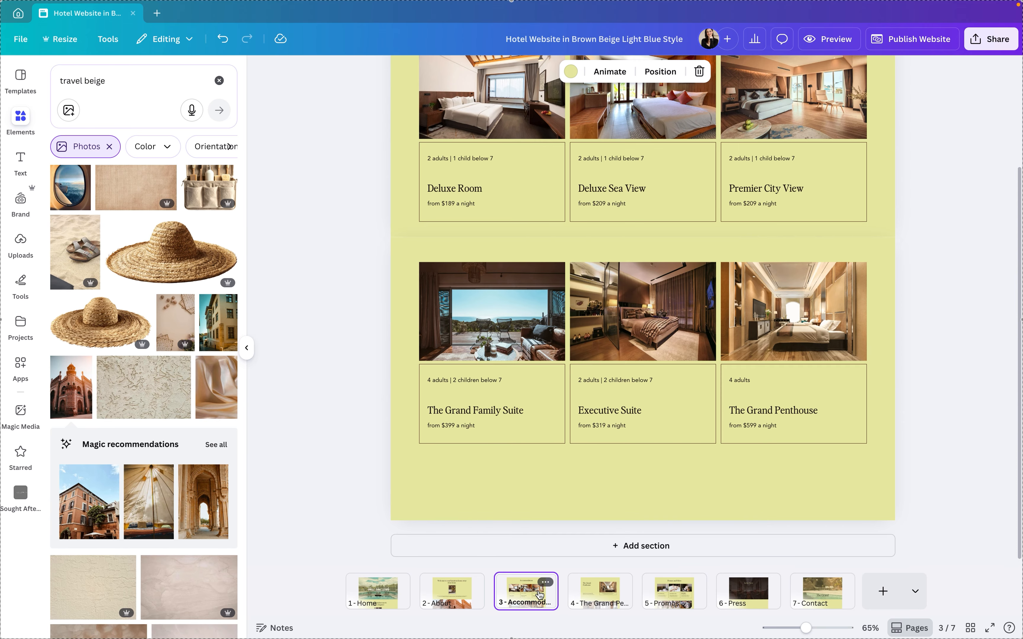
pyautogui.scroll(2, 592, 401)
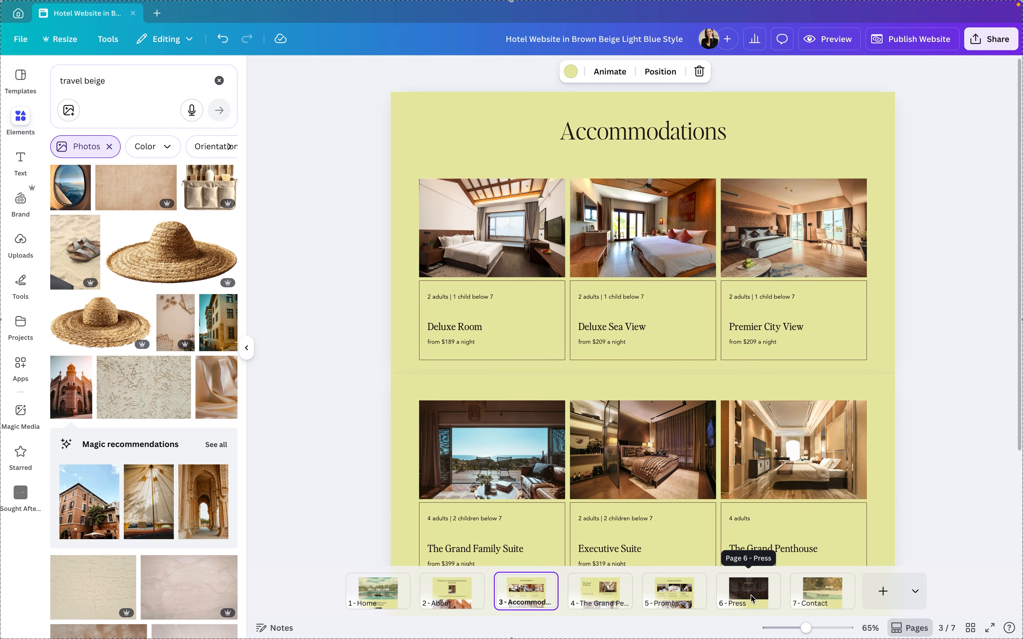
pyautogui.click(639, 326)
pyautogui.click(657, 232)
pyautogui.click(510, 238)
pyautogui.click(629, 246)
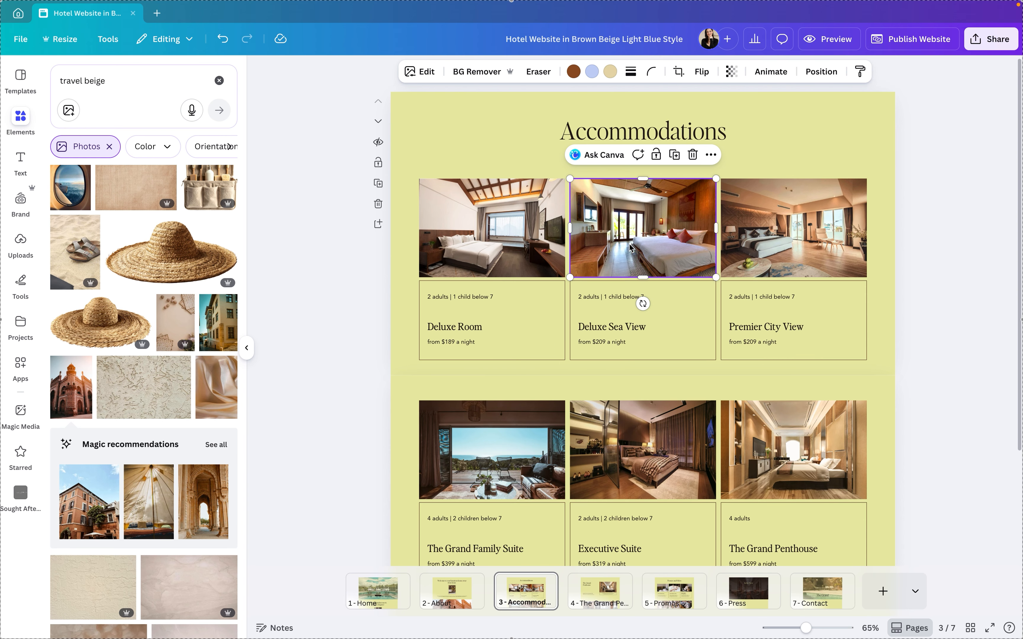
pyautogui.click(713, 155)
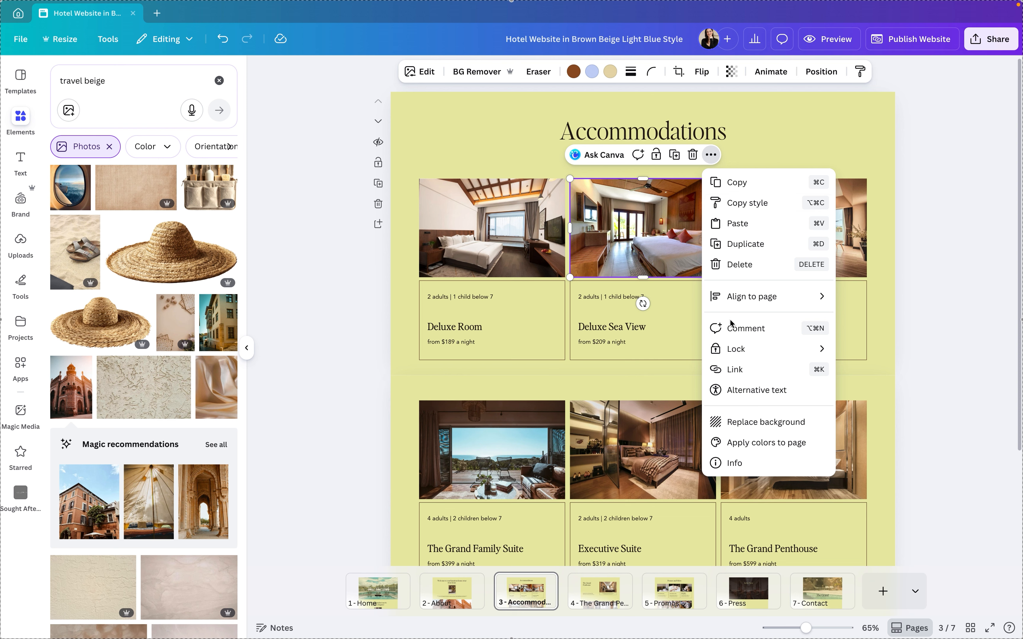
pyautogui.click(734, 369)
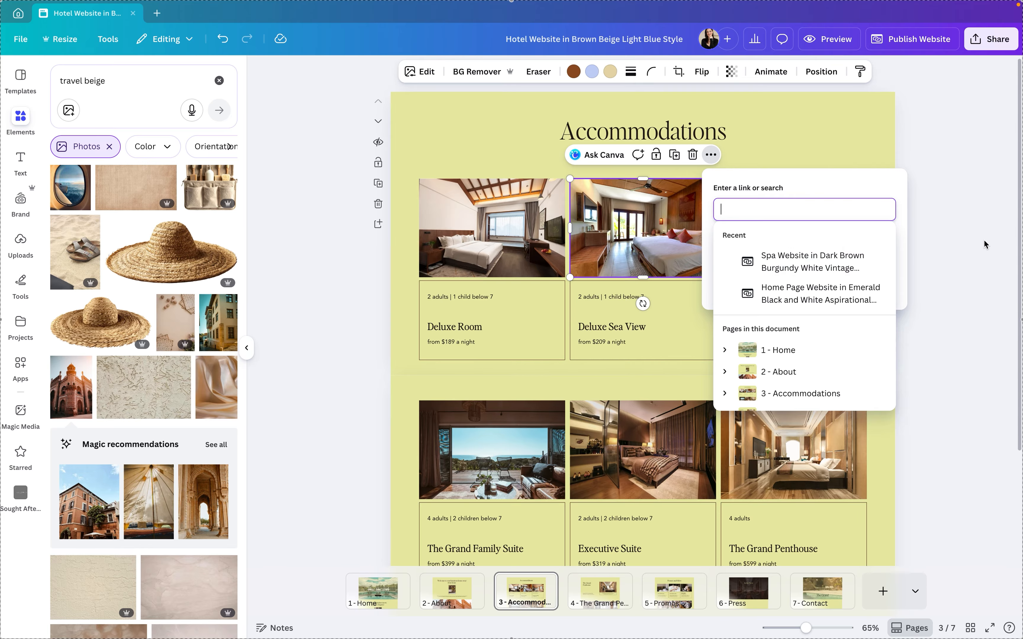
pyautogui.click(910, 276)
# Add a text box to the lower Accommodations section and place it centrally below the room cards
pyautogui.scroll(-3, 904, 285)
pyautogui.click(700, 436)
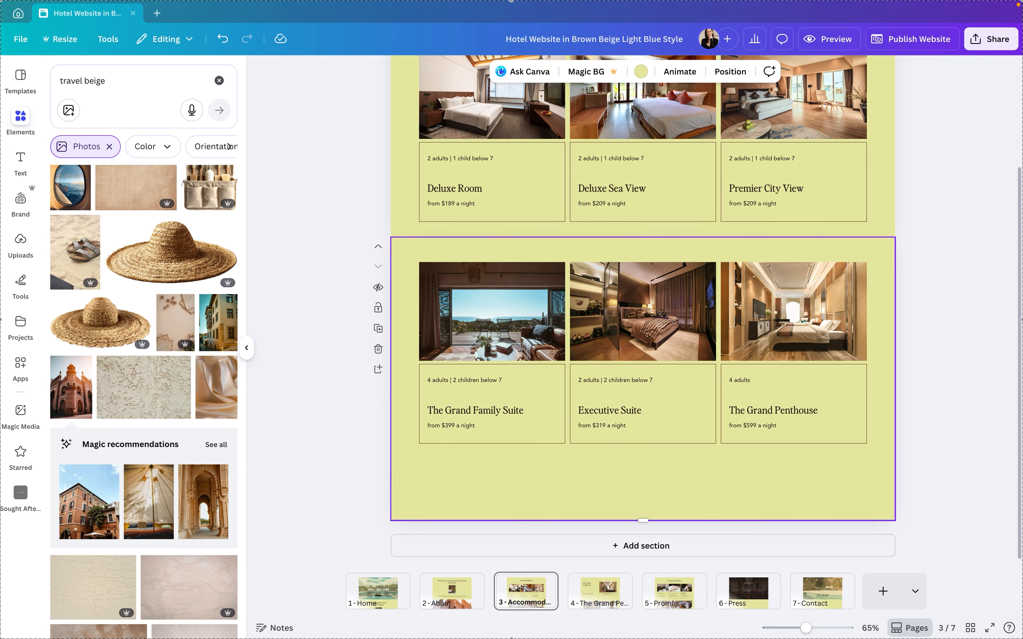
pyautogui.press('t')
pyautogui.moveTo(653, 451); pyautogui.dragTo(520, 447)
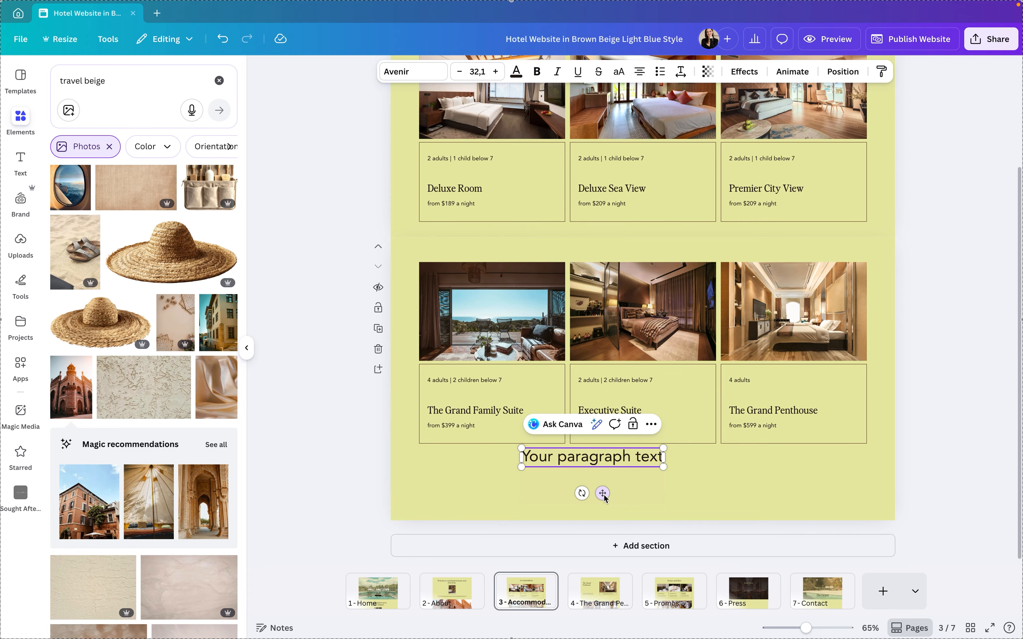
pyautogui.moveTo(601, 492); pyautogui.dragTo(643, 508)
# Replace the new text box's placeholder wording with "LEARN MORE"
pyautogui.doubleClick(644, 473)
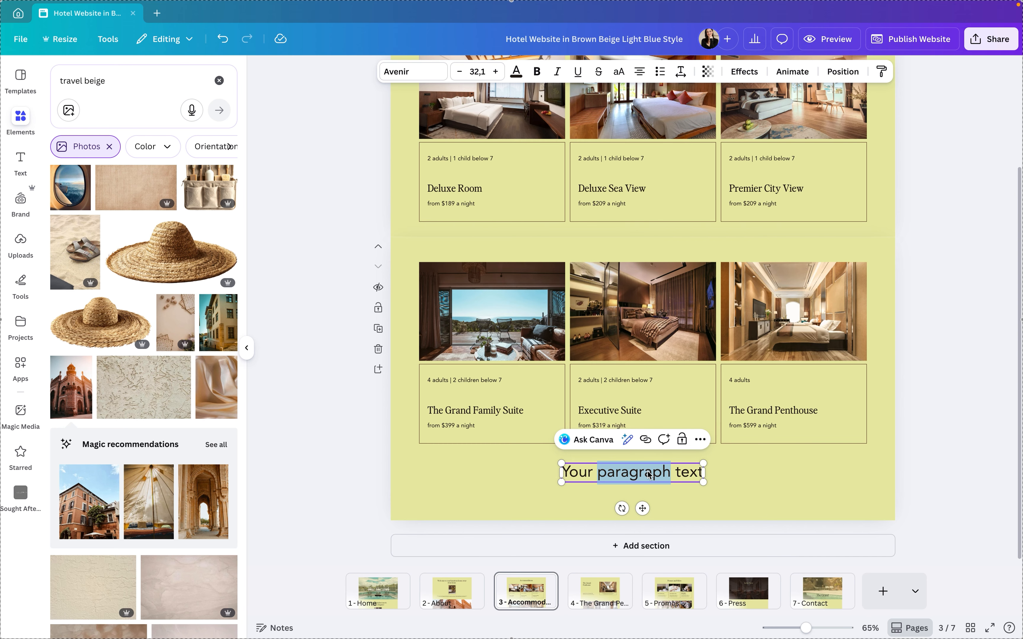
pyautogui.hotkey('ctrl', 'a')
pyautogui.press('BackSpace')
pyautogui.write('LEARN MORE')
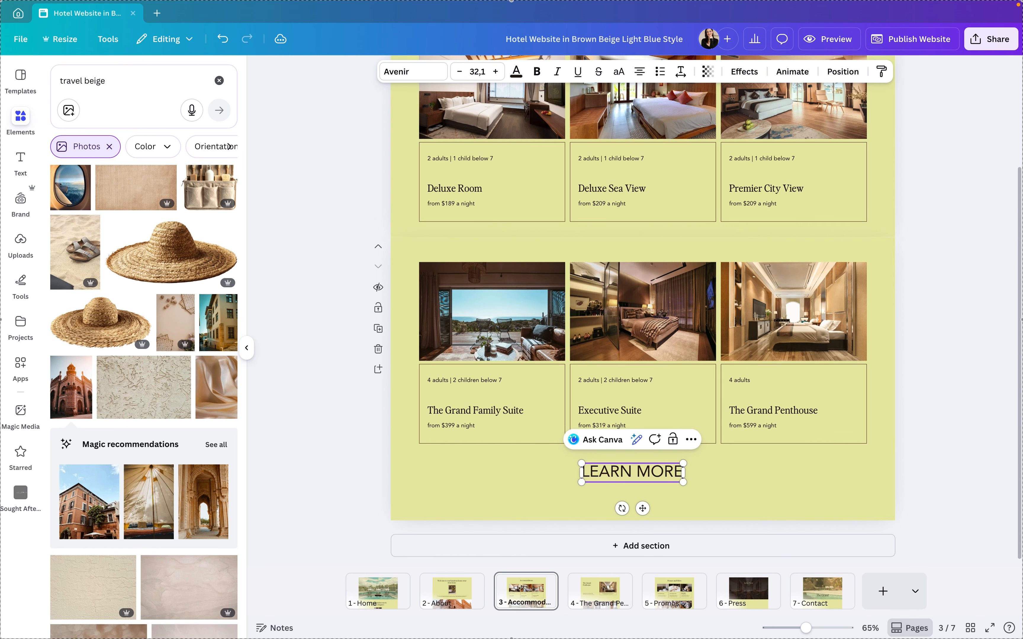
pyautogui.click(991, 438)
# Link the LEARN MORE text to the website page "7 - Contact" and check its link
pyautogui.click(642, 471)
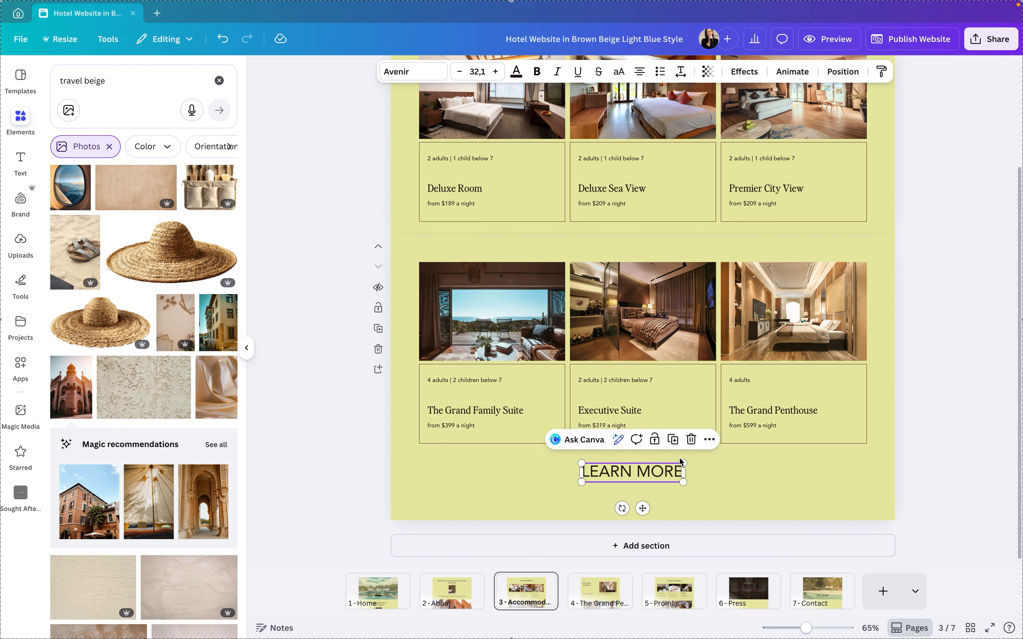
pyautogui.click(709, 440)
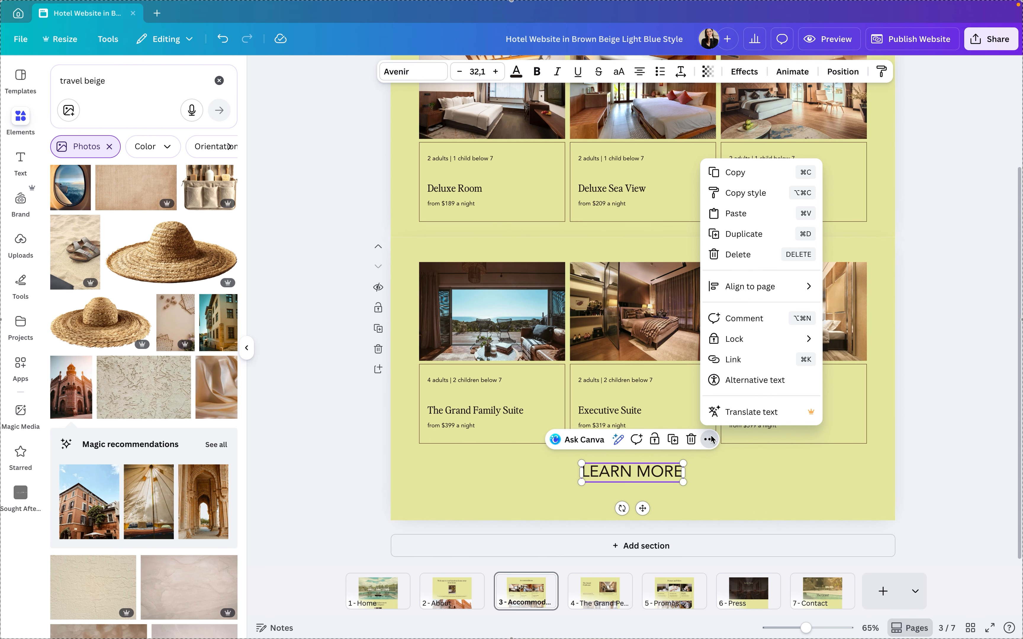
pyautogui.click(733, 359)
pyautogui.scroll(-2, 774, 417)
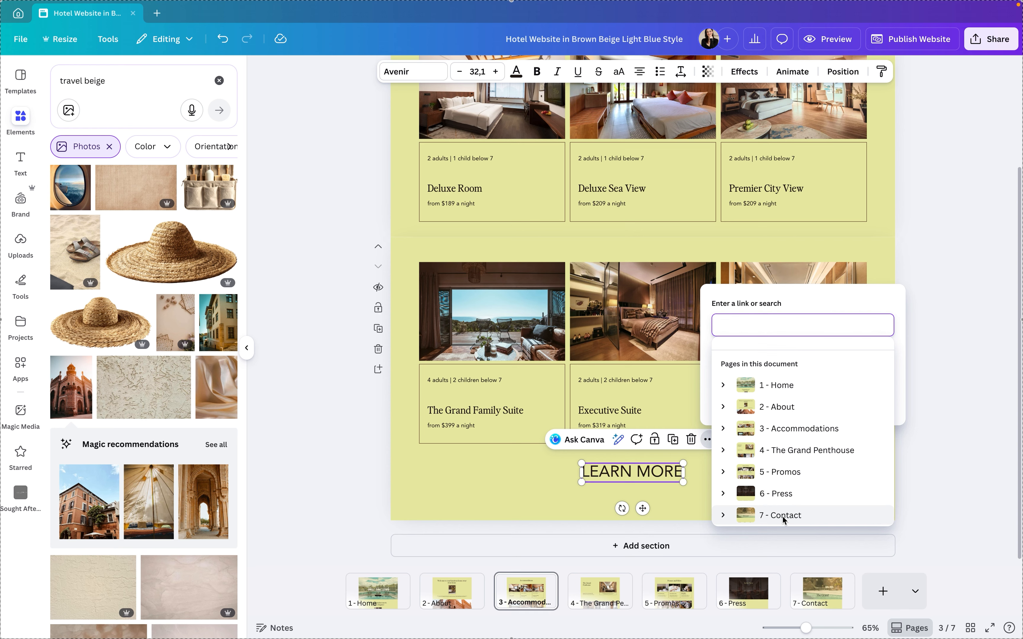
pyautogui.click(800, 514)
pyautogui.click(921, 461)
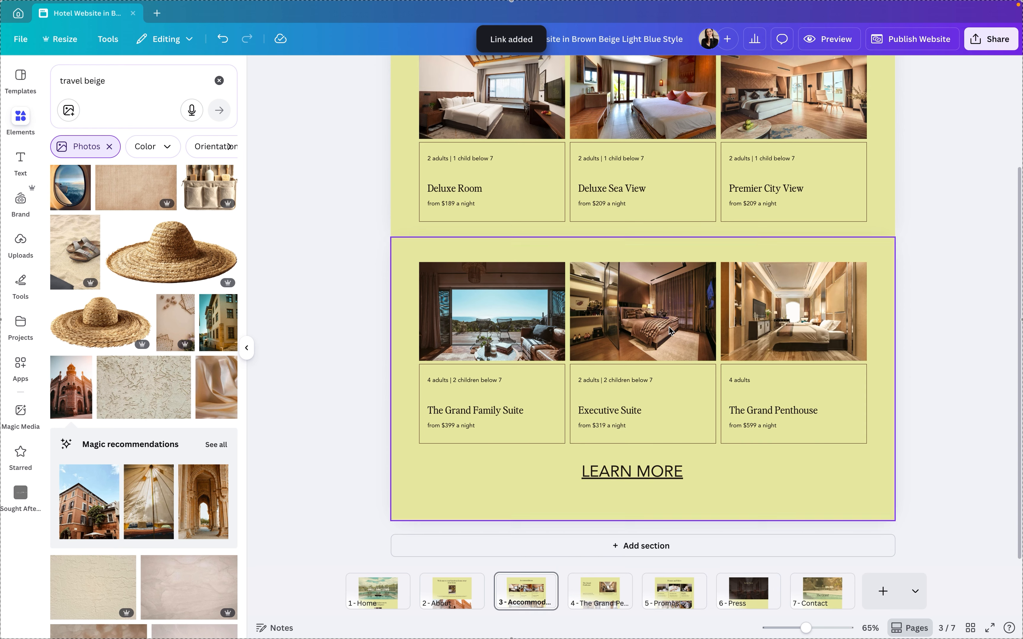
pyautogui.click(632, 478)
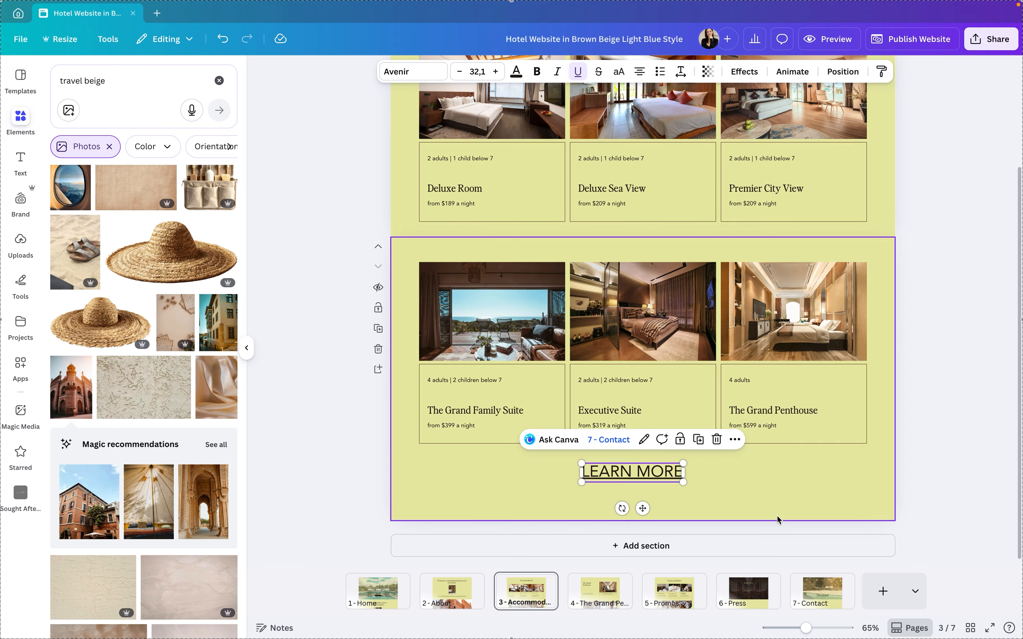
# Open the Contact page and set the contact details section's background to the beige from the She Talks Business New brand colours
pyautogui.click(820, 591)
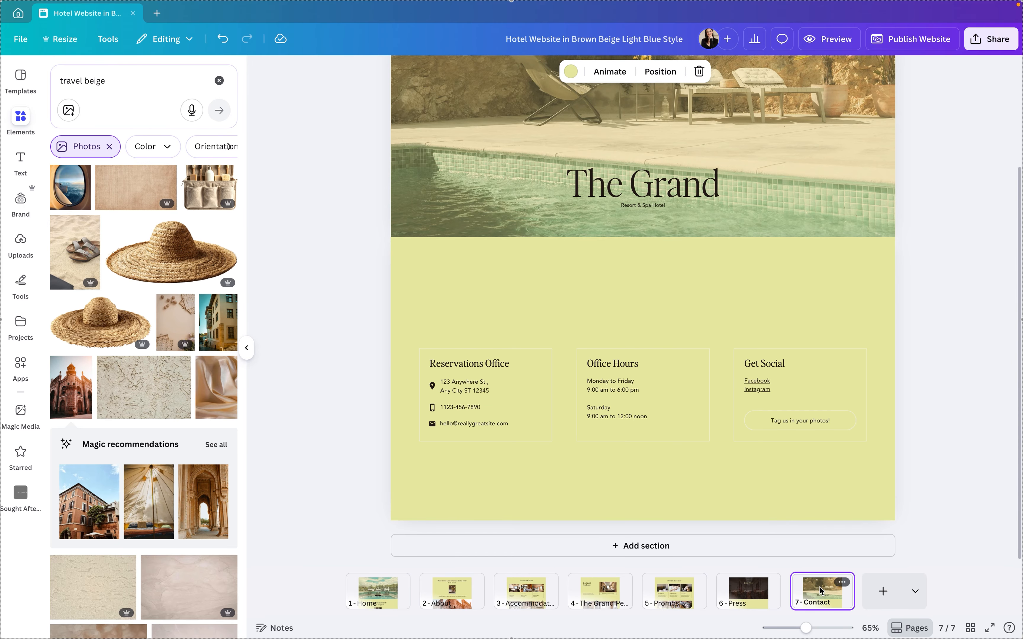
pyautogui.scroll(-3, 863, 404)
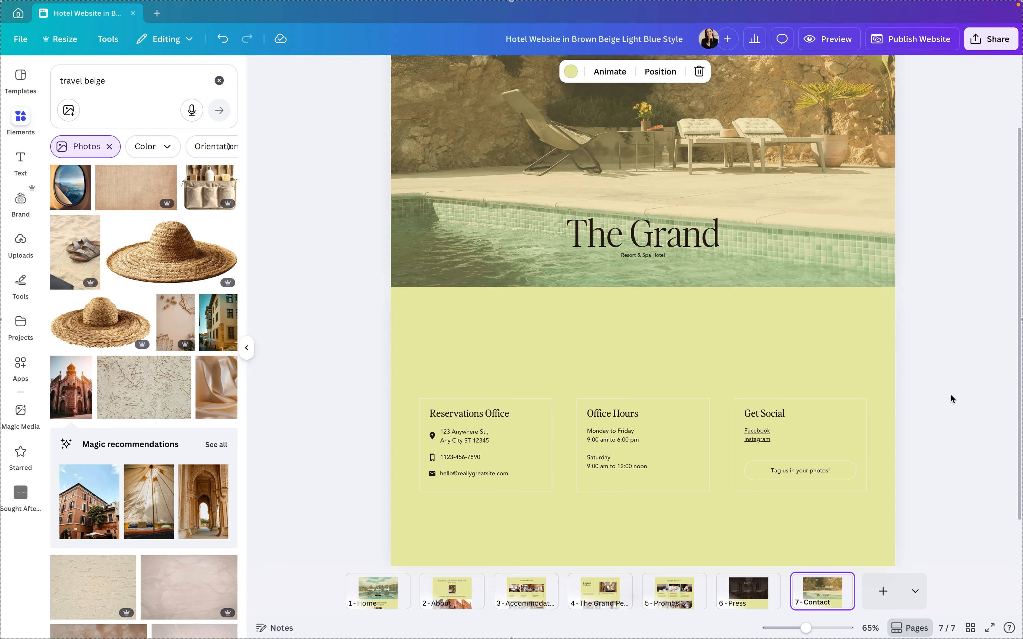
pyautogui.click(869, 356)
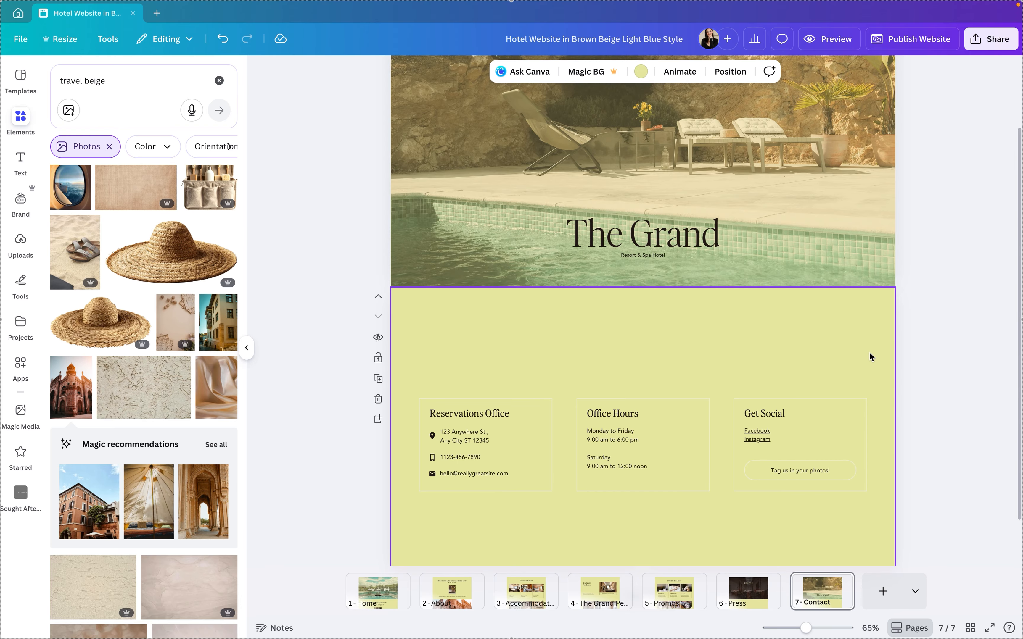
pyautogui.click(642, 71)
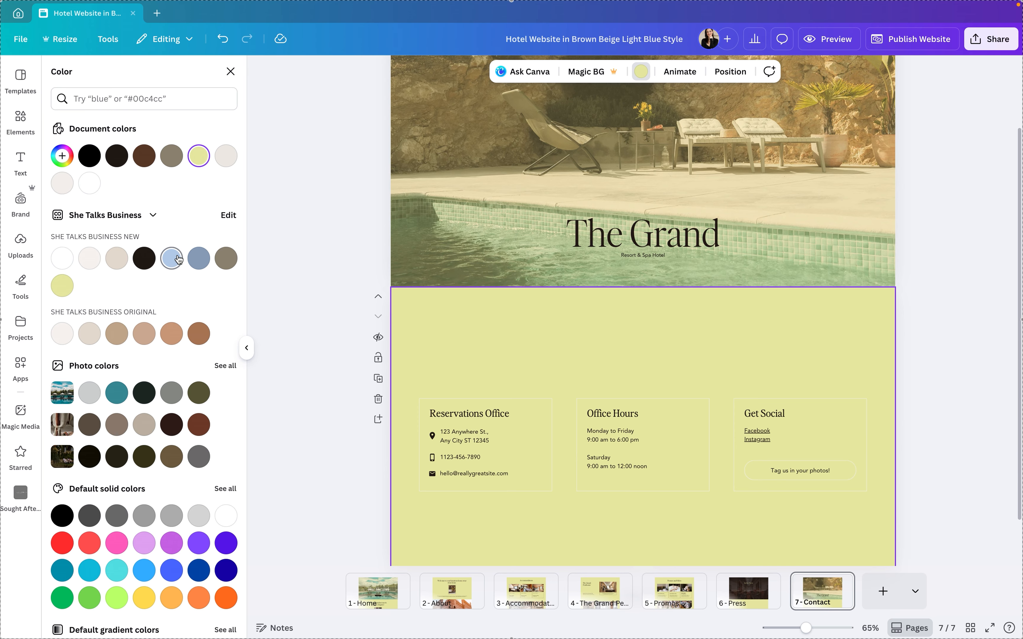
pyautogui.click(119, 260)
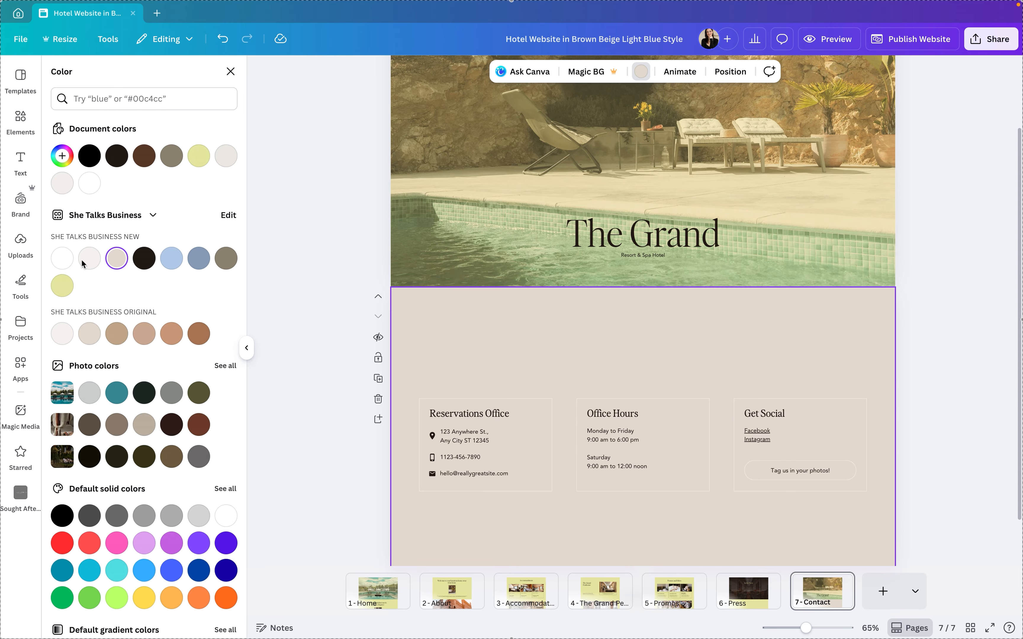
pyautogui.click(346, 321)
pyautogui.scroll(2, 346, 324)
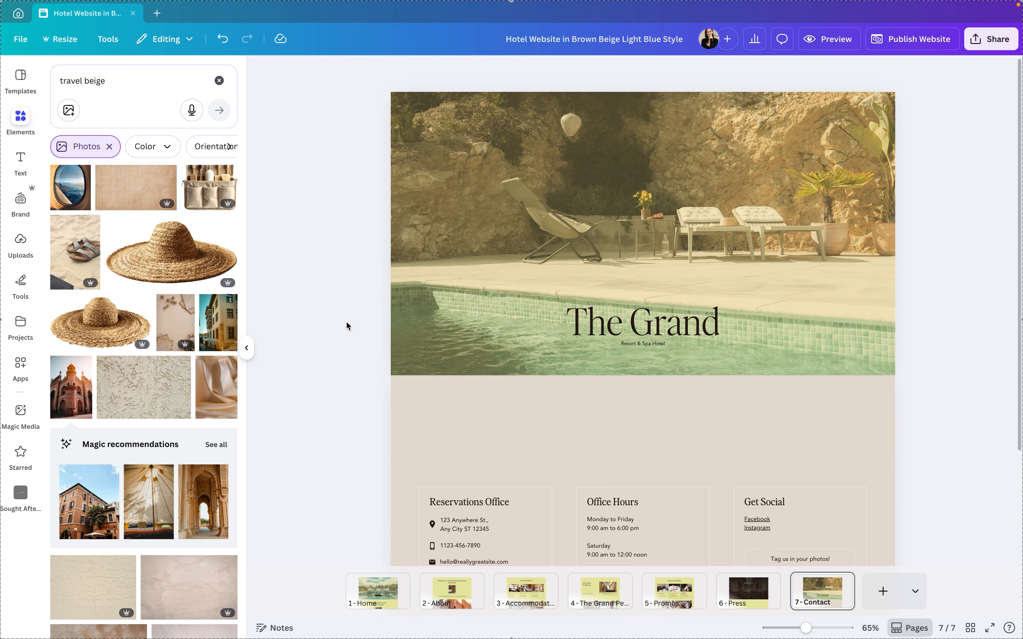
# Collapse the side panel and look over the whole Contact page
pyautogui.click(247, 347)
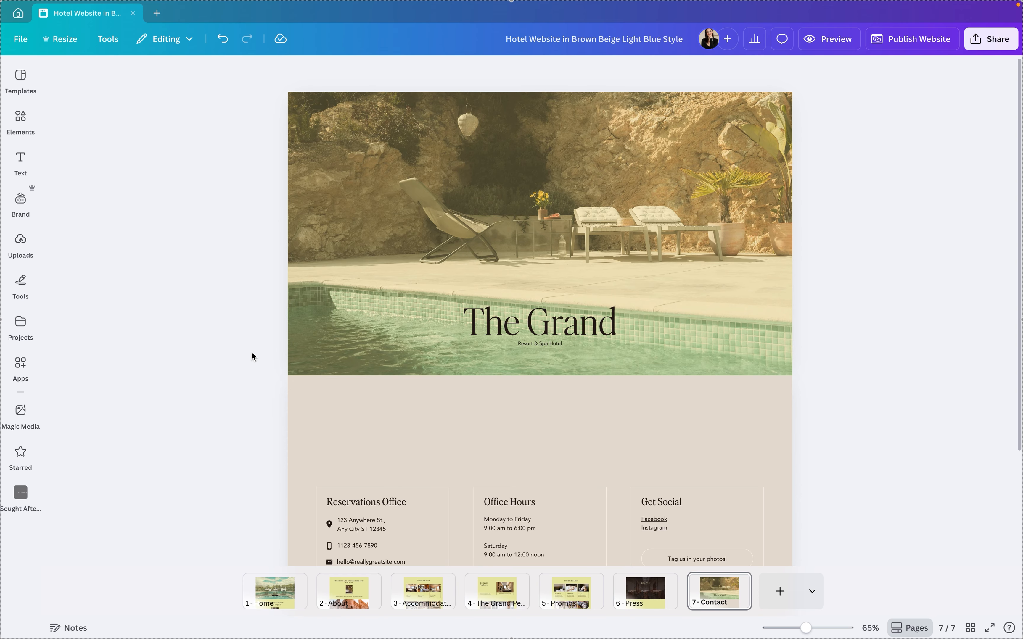
pyautogui.scroll(-3, 251, 351)
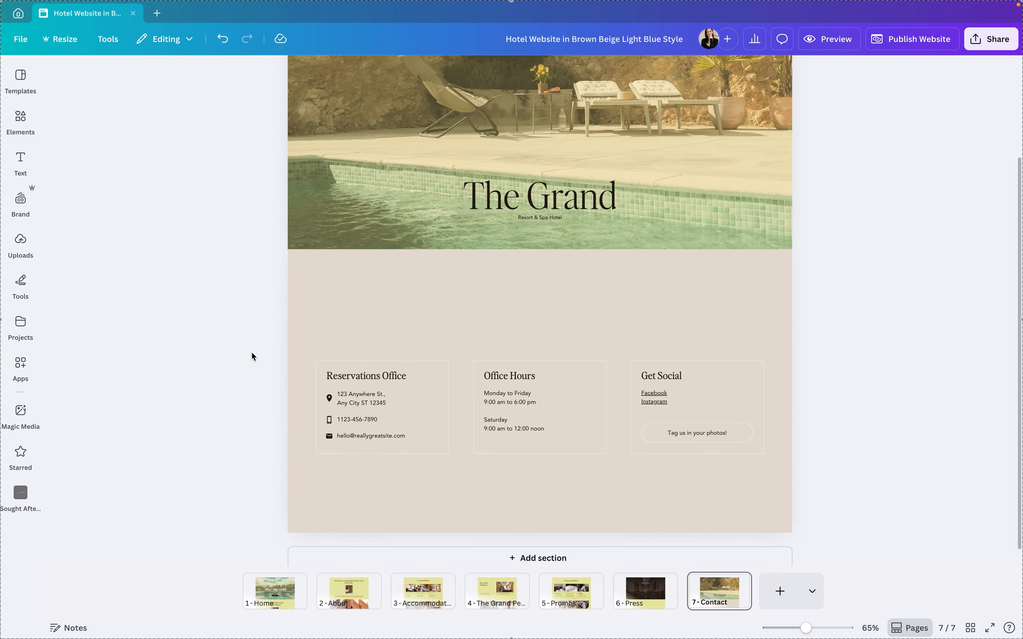
pyautogui.scroll(3, 251, 351)
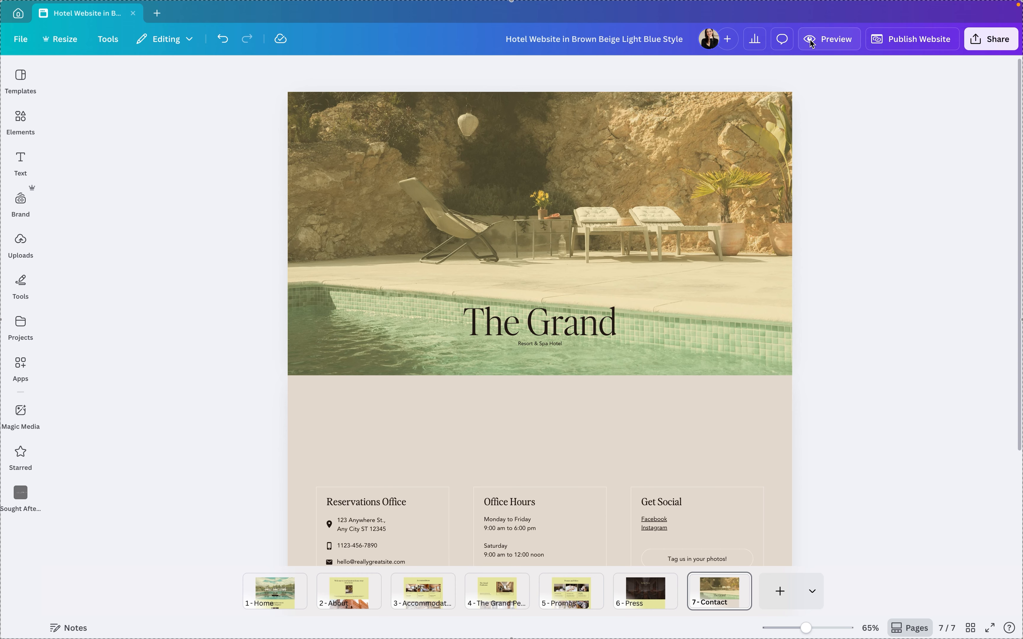
# Preview the website in desktop view and look through the Home page from beginning to end
pyautogui.click(830, 40)
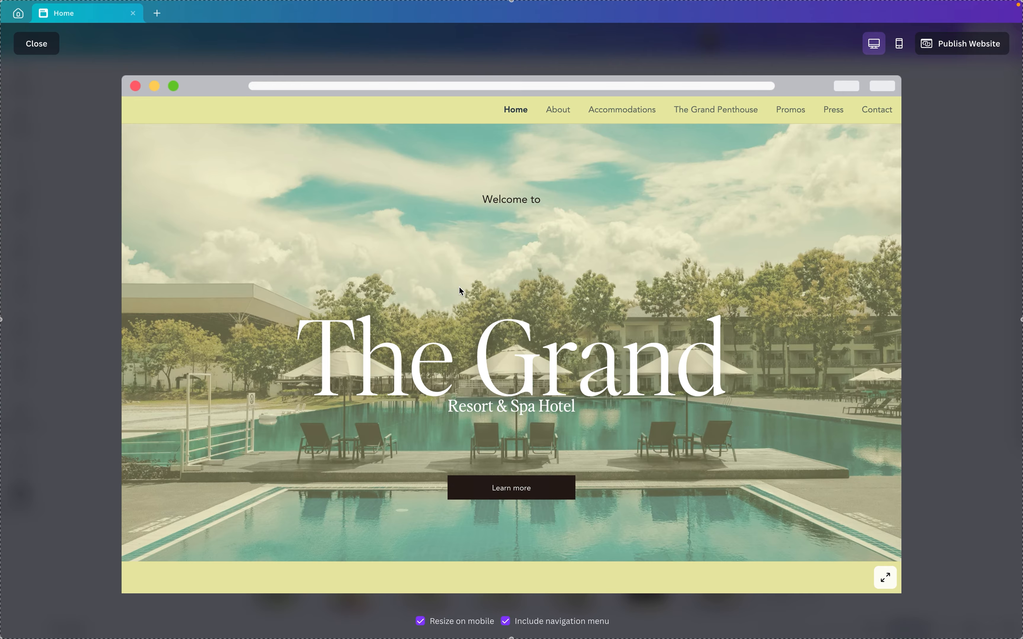
pyautogui.scroll(-1, 459, 288)
pyautogui.scroll(-10, 461, 291)
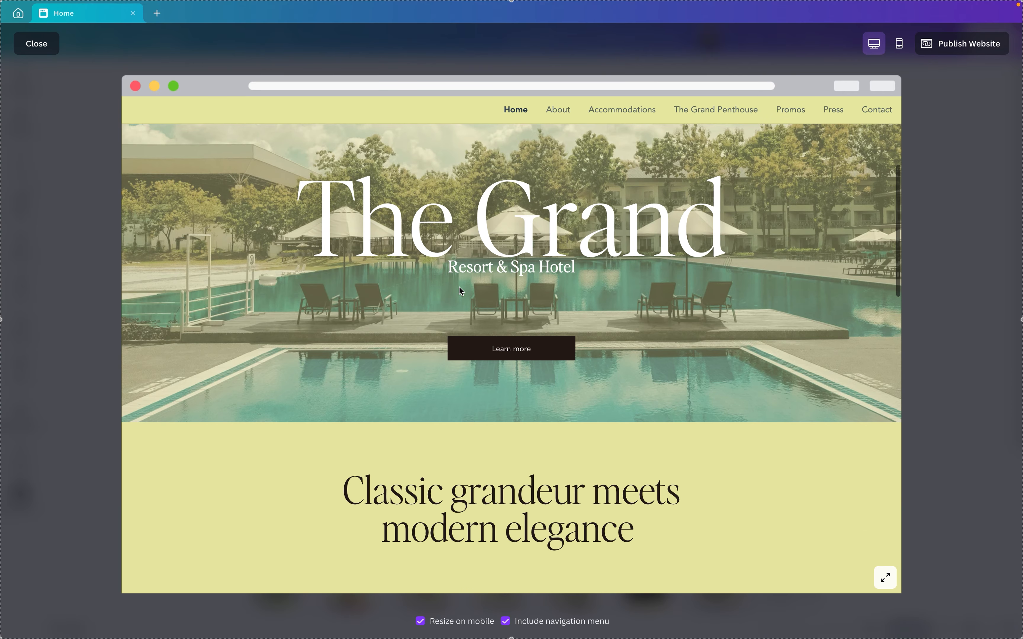
pyautogui.scroll(-10, 460, 288)
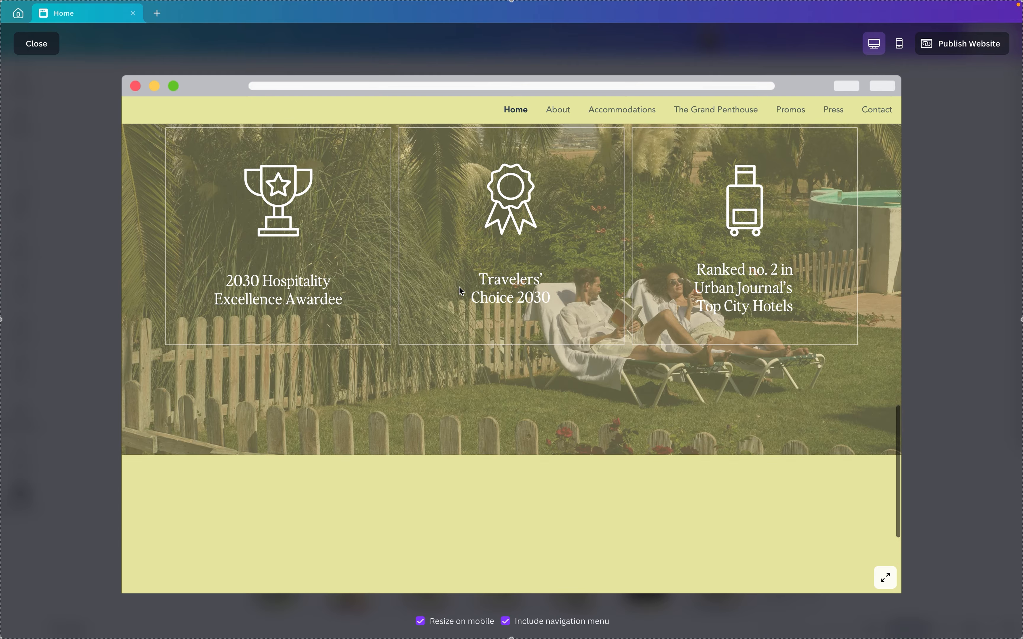
pyautogui.scroll(20, 461, 291)
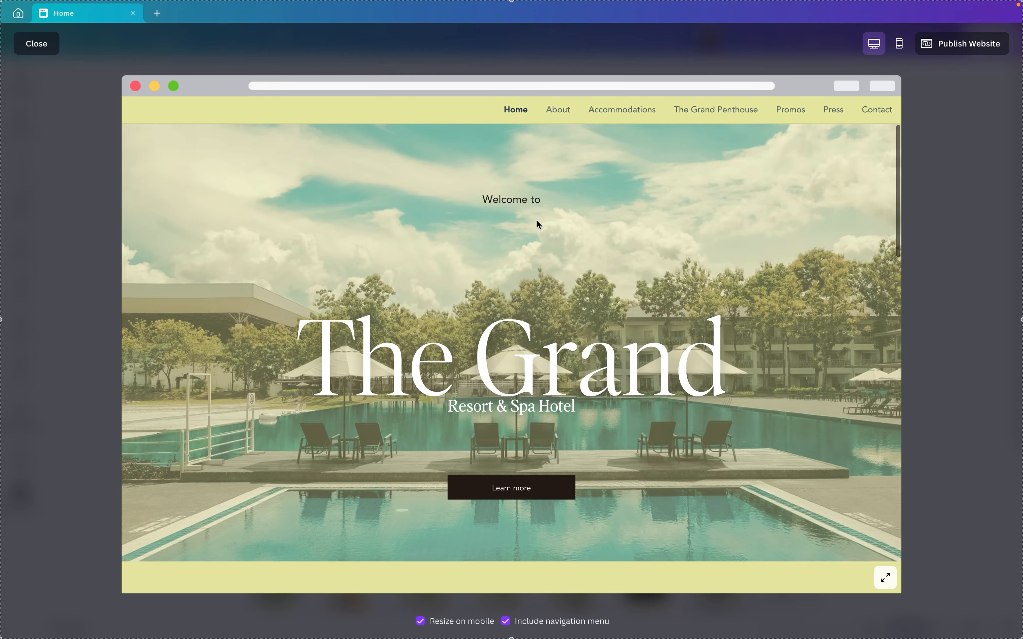
# Visit the About, Accommodations and Promos pages through the previewed site's navigation and look through their content
pyautogui.click(566, 111)
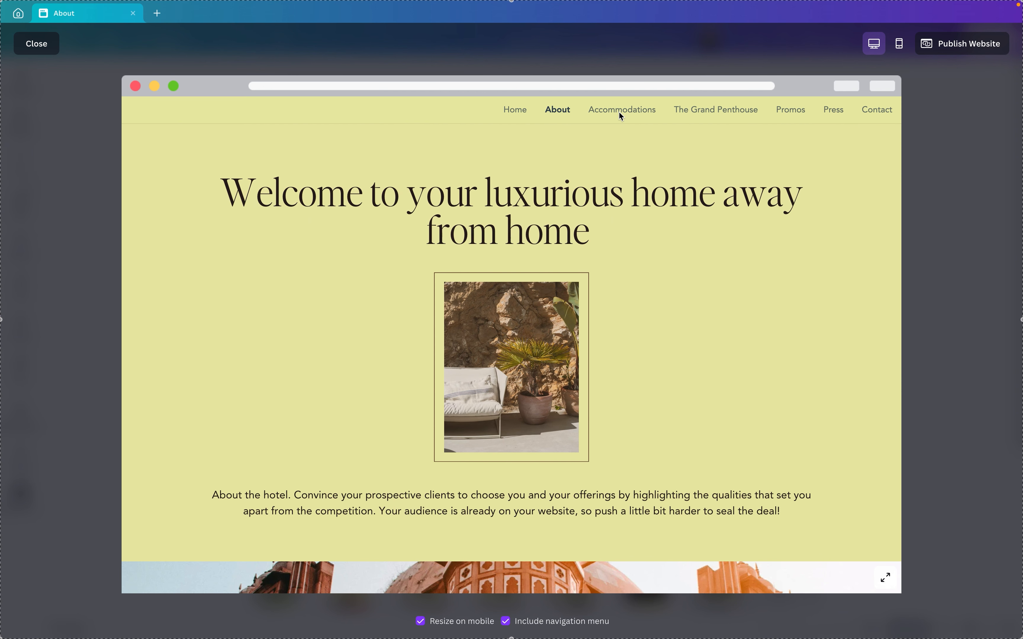
pyautogui.click(619, 113)
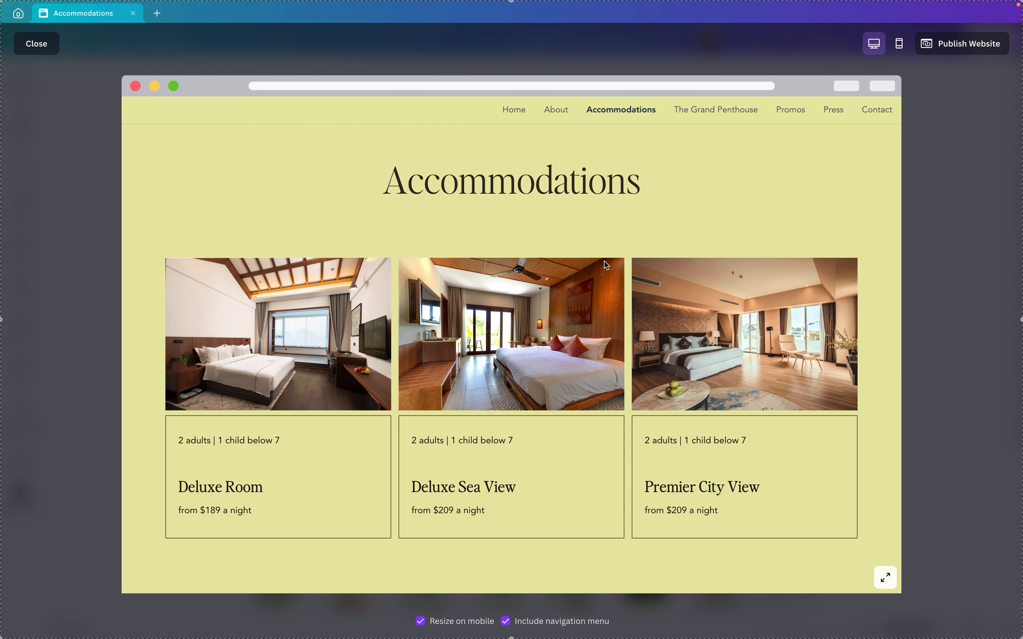
pyautogui.scroll(-10, 605, 262)
pyautogui.scroll(10, 608, 283)
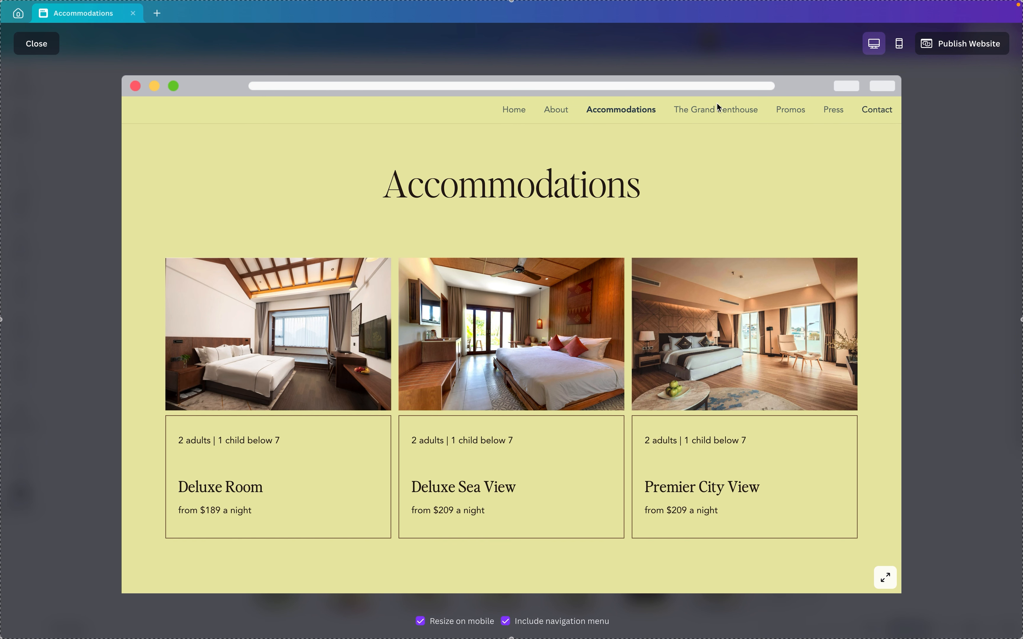
pyautogui.click(794, 108)
pyautogui.scroll(-3, 756, 269)
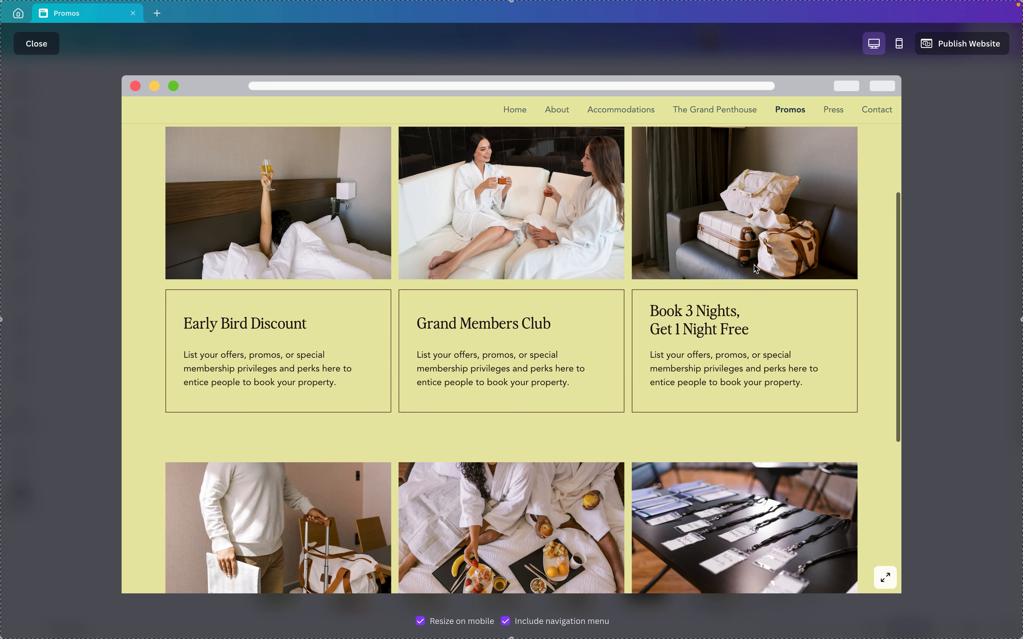
pyautogui.scroll(3, 756, 269)
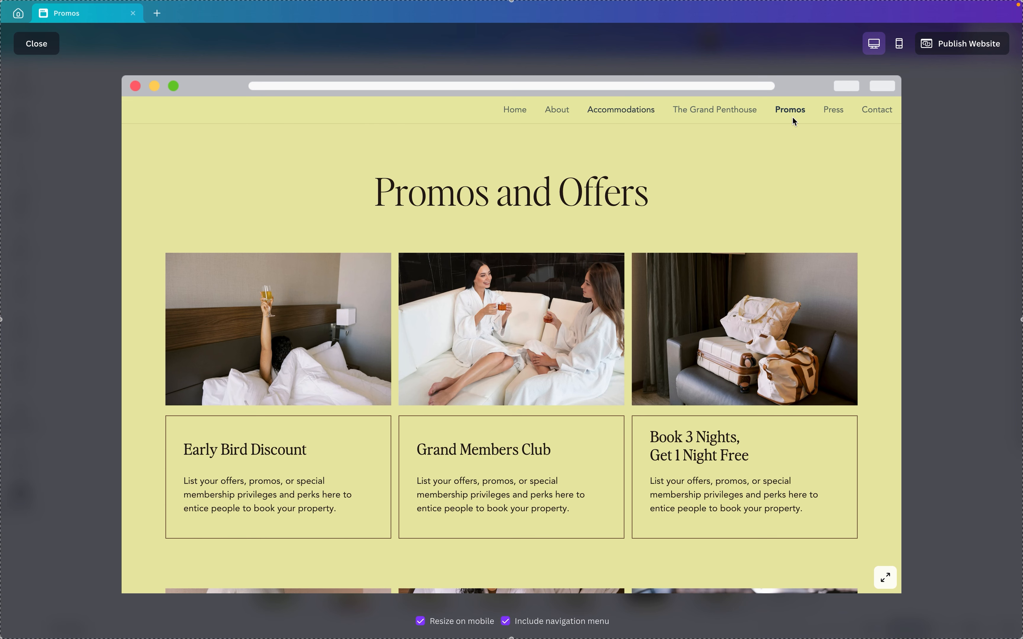
# Switch the preview to the mobile view and examine how the Promos page is laid out on a phone
pyautogui.click(900, 45)
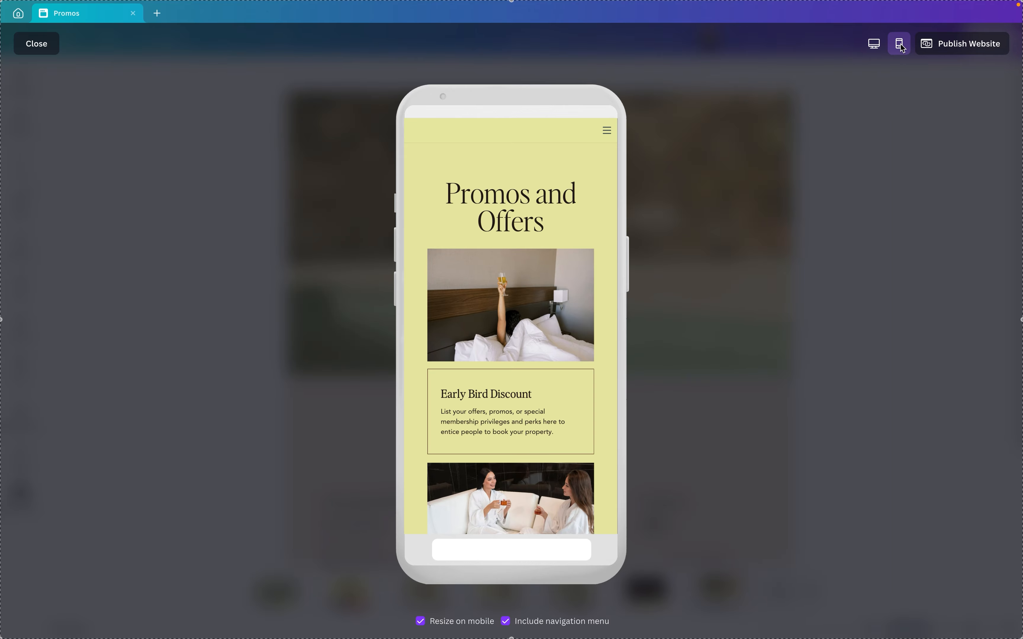
pyautogui.scroll(-8, 567, 204)
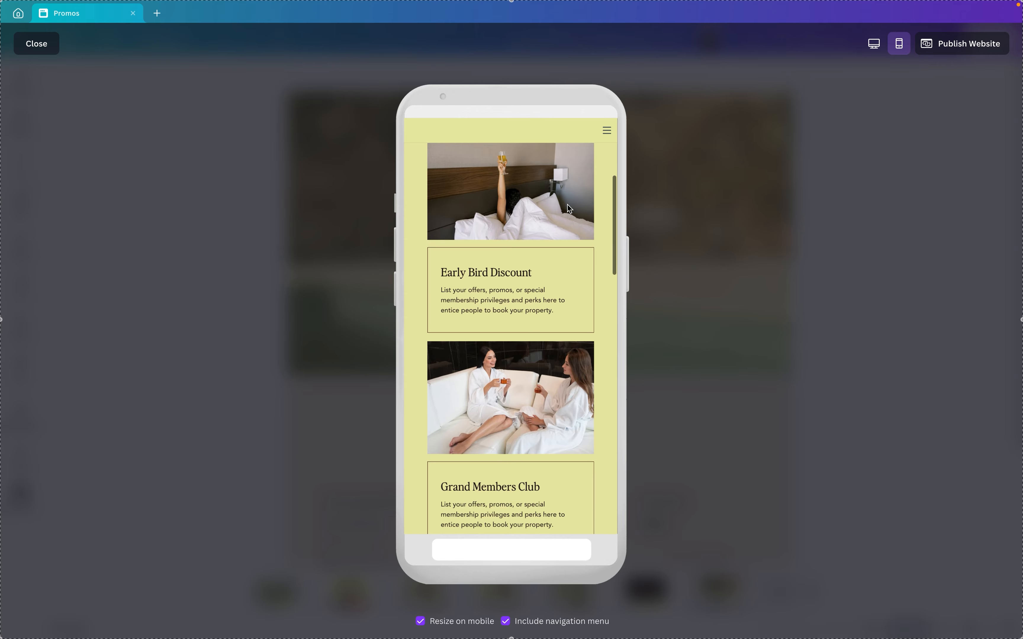
pyautogui.scroll(-3, 569, 206)
pyautogui.scroll(10, 569, 203)
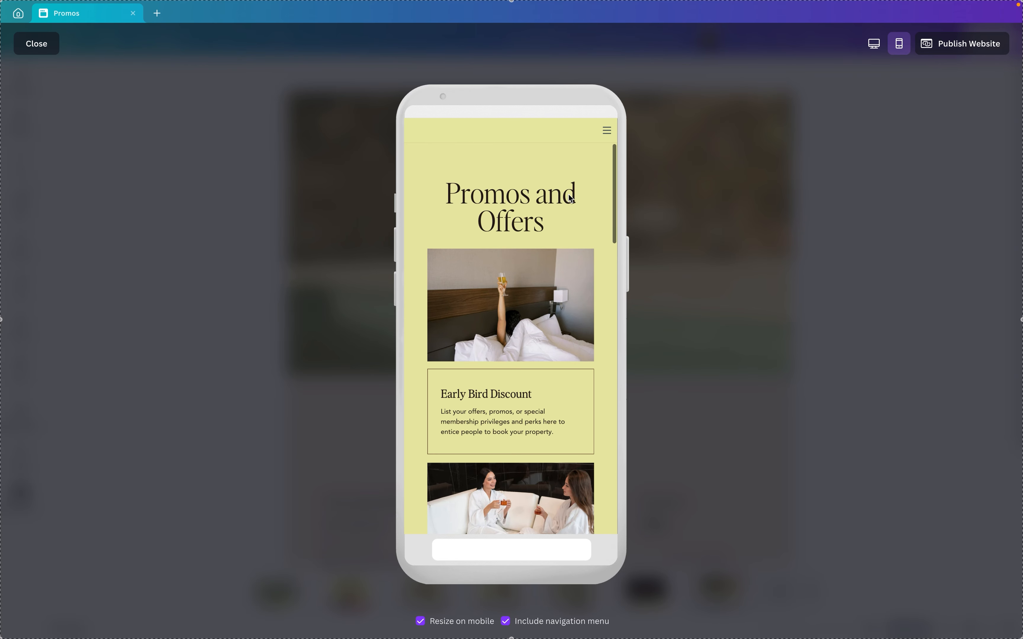
# Visit the Accommodations page in the mobile preview, look through its room listings, and close the preview
pyautogui.click(606, 131)
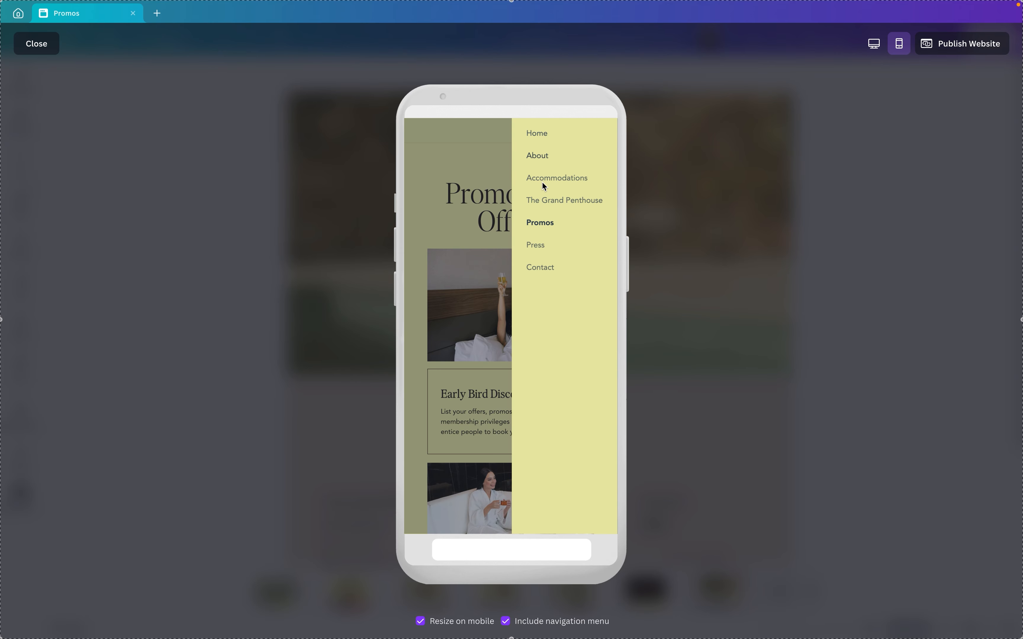
pyautogui.click(553, 178)
pyautogui.scroll(-10, 506, 233)
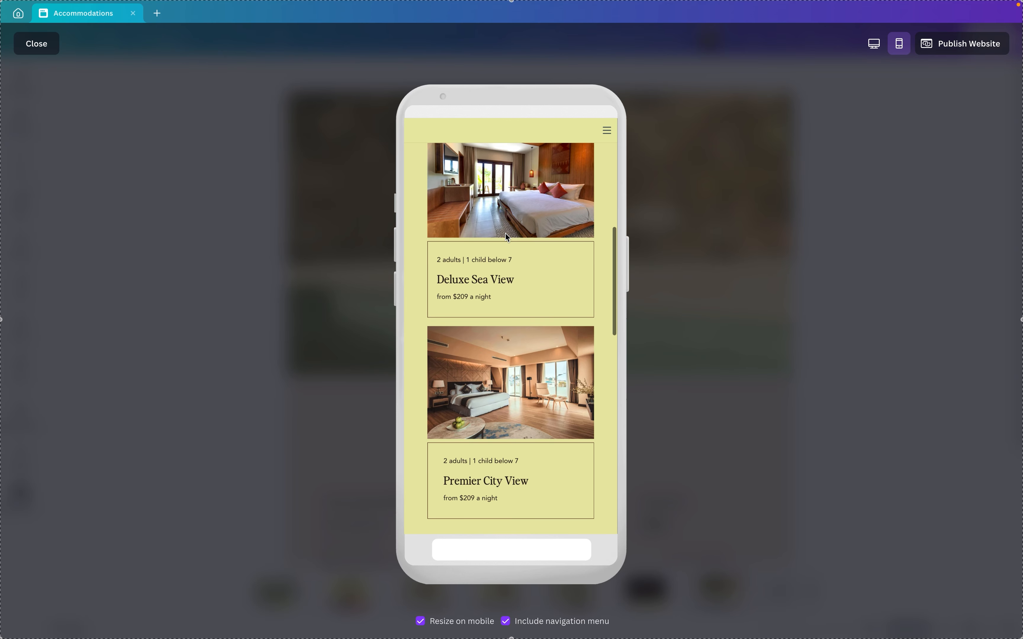
pyautogui.scroll(10, 506, 236)
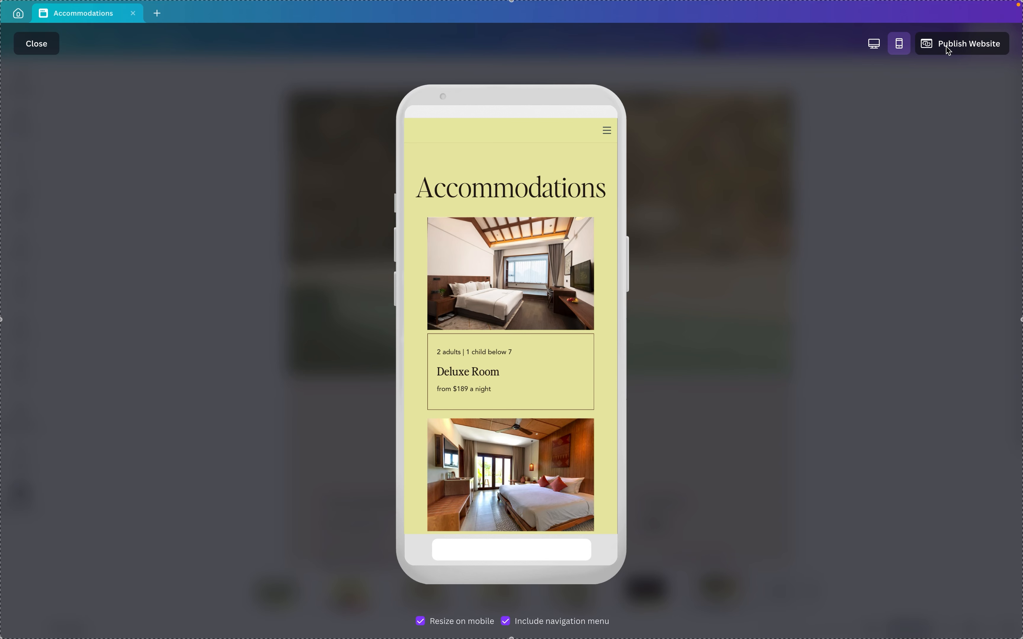
pyautogui.click(45, 44)
pyautogui.click(935, 119)
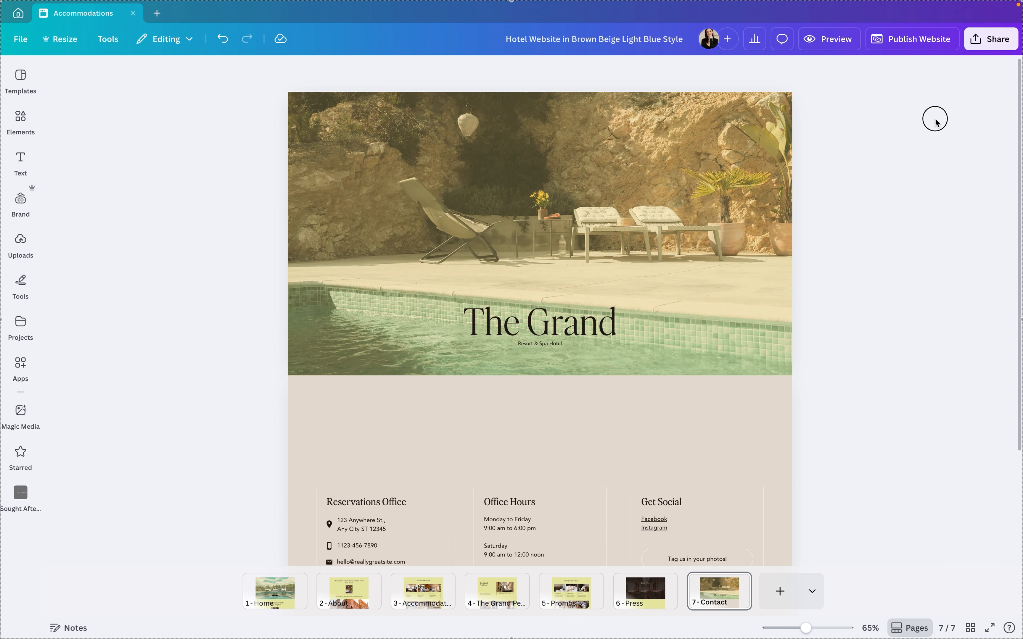
# Try travel as the ending of the website's publishing address and view the options for using a custom domain
pyautogui.click(907, 43)
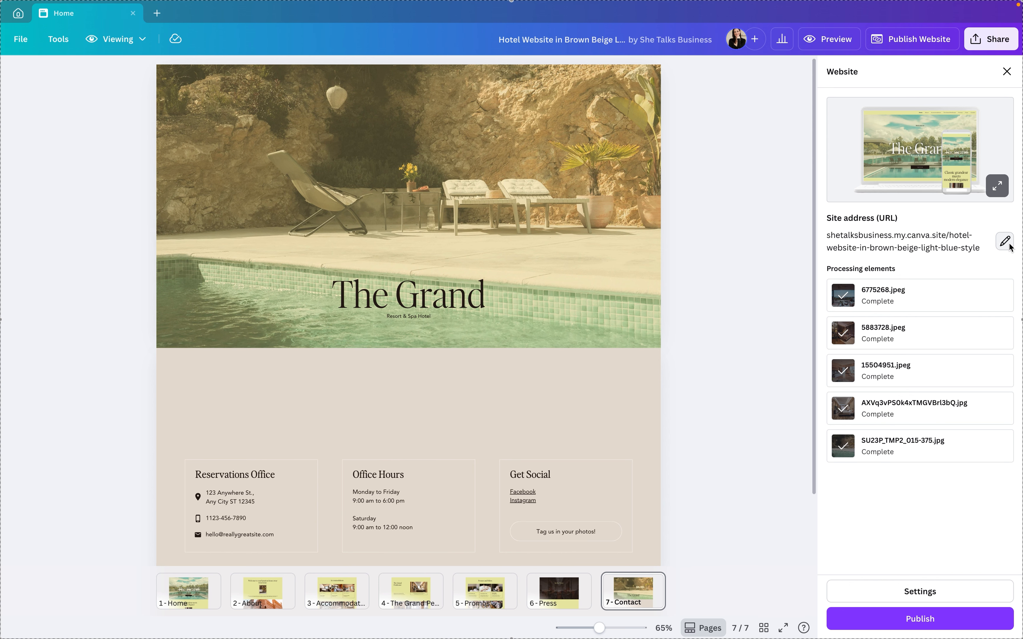
pyautogui.click(1005, 244)
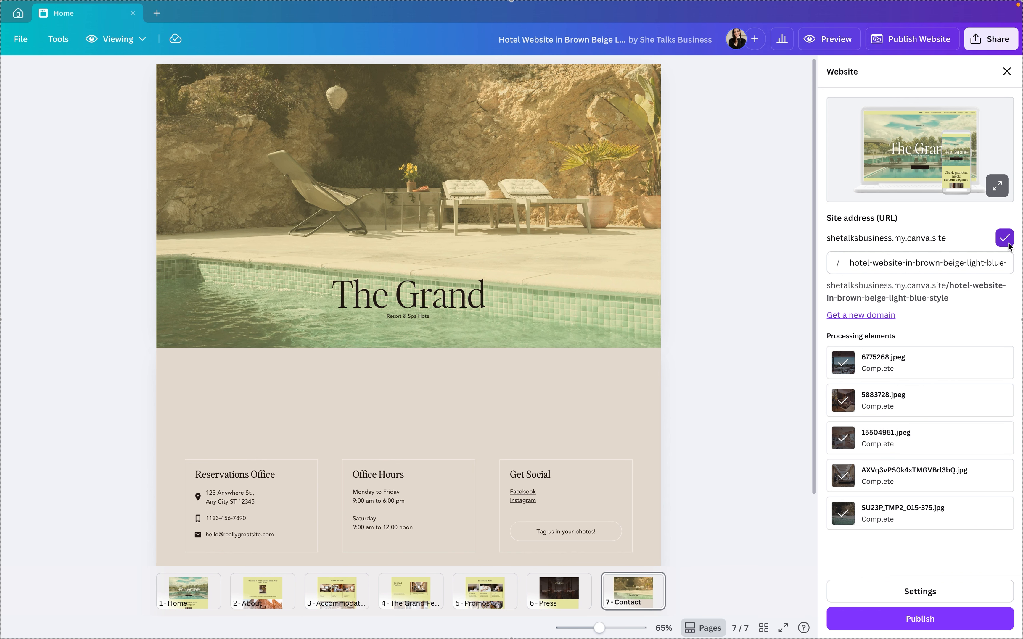
pyautogui.tripleClick(909, 263)
pyautogui.press('BackSpace')
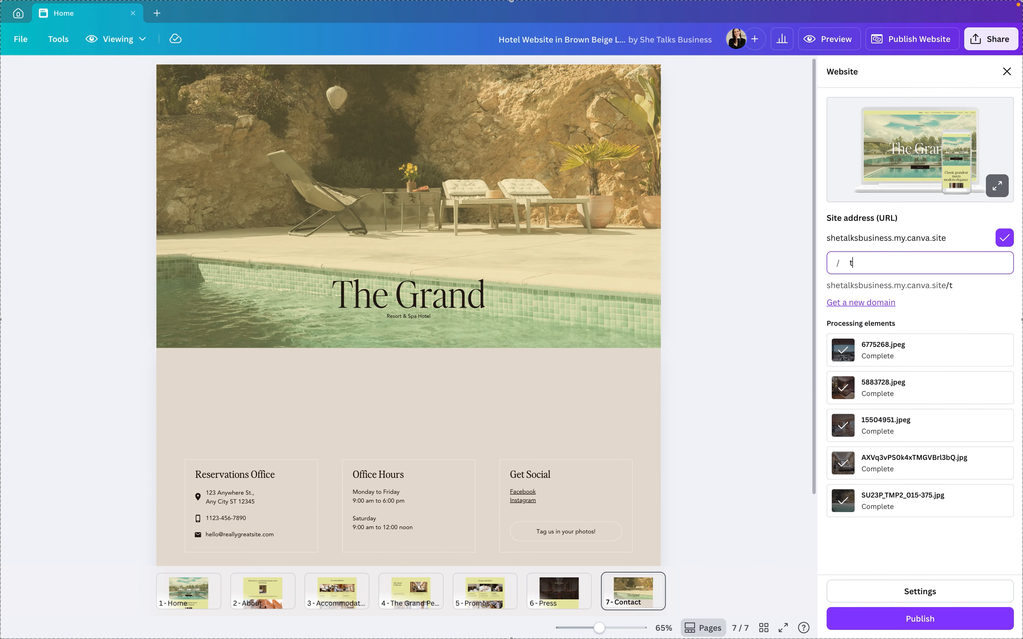
pyautogui.write('travel')
pyautogui.click(989, 287)
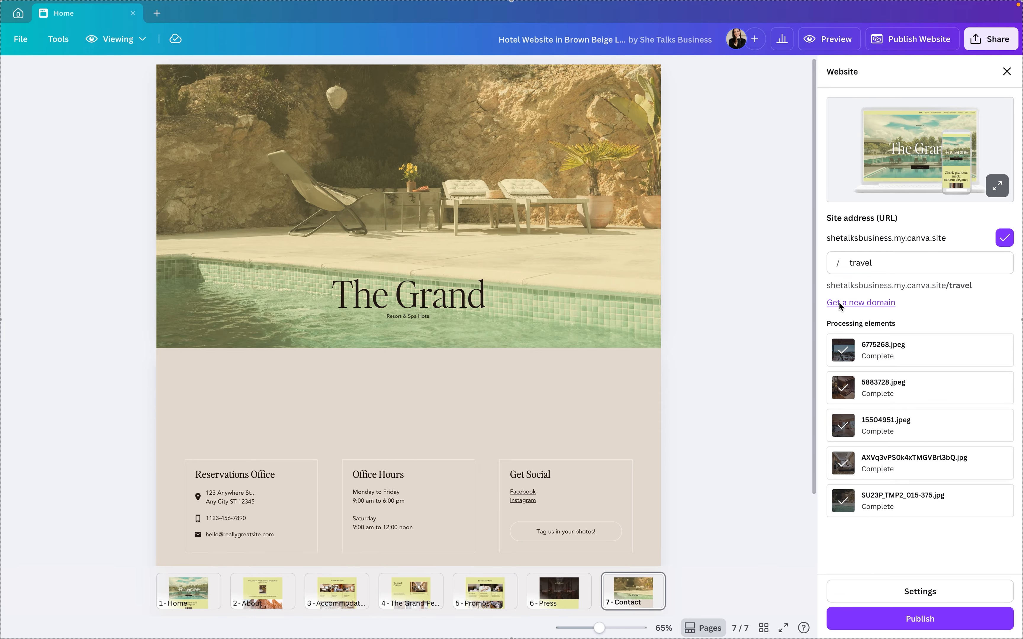
pyautogui.click(858, 306)
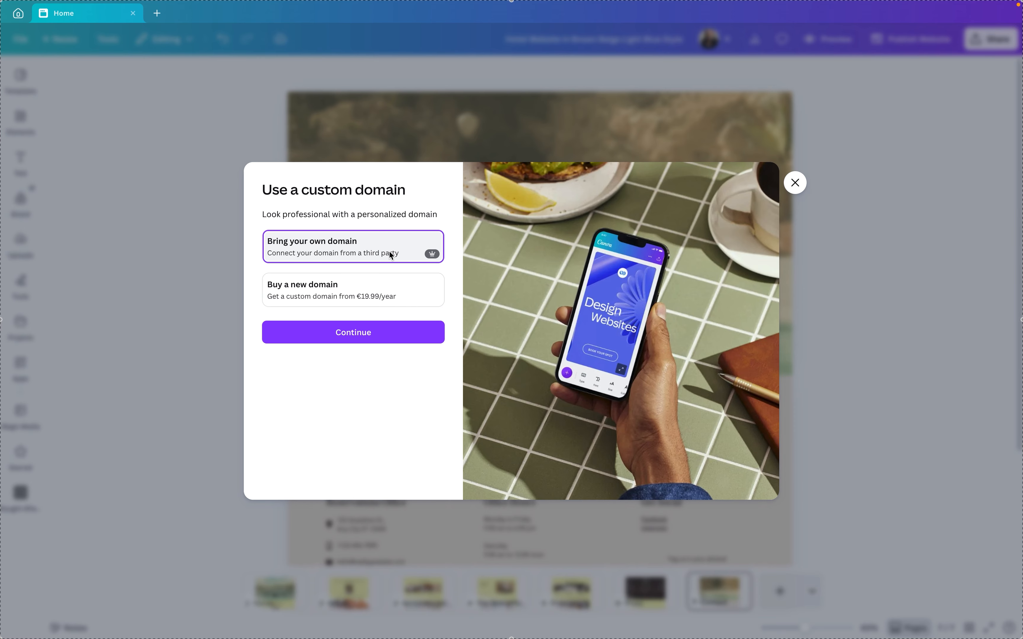
pyautogui.click(795, 183)
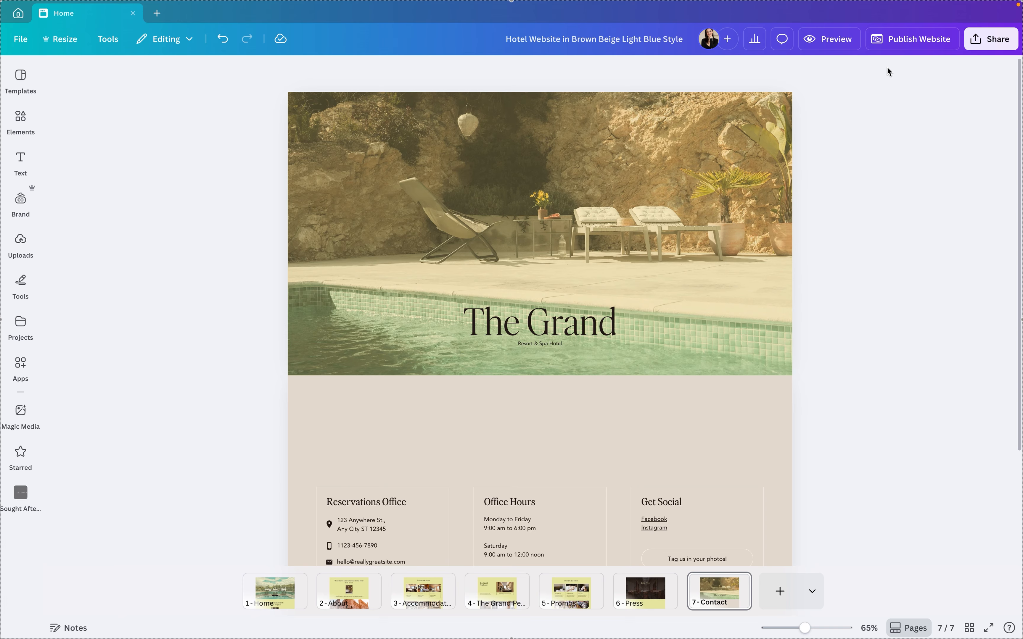
# Reopen the website publishing options and replace the ending of the site address with travel
pyautogui.click(897, 41)
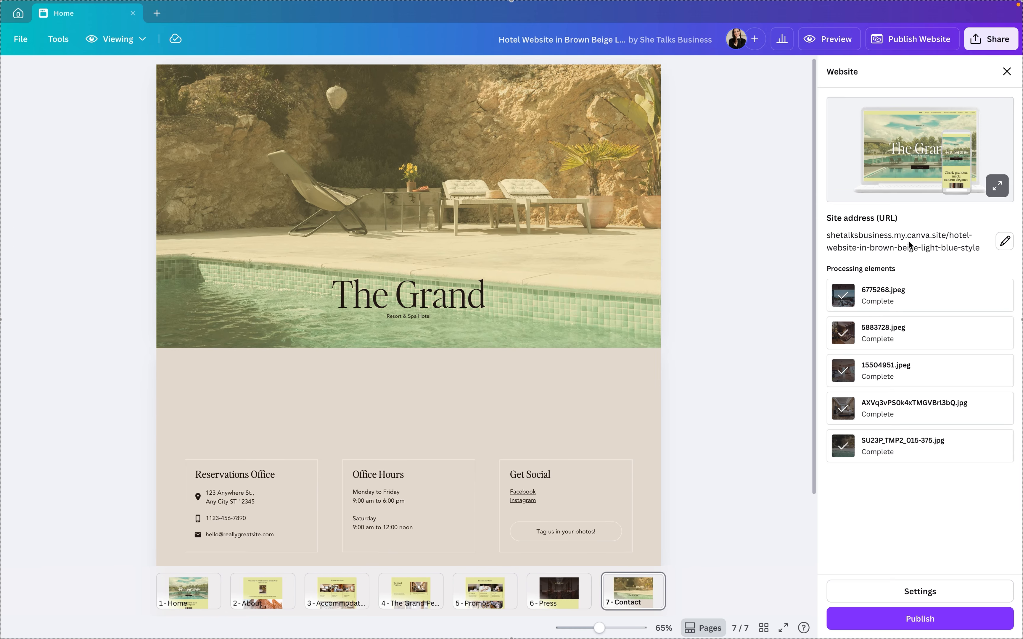
pyautogui.click(1004, 241)
pyautogui.tripleClick(893, 264)
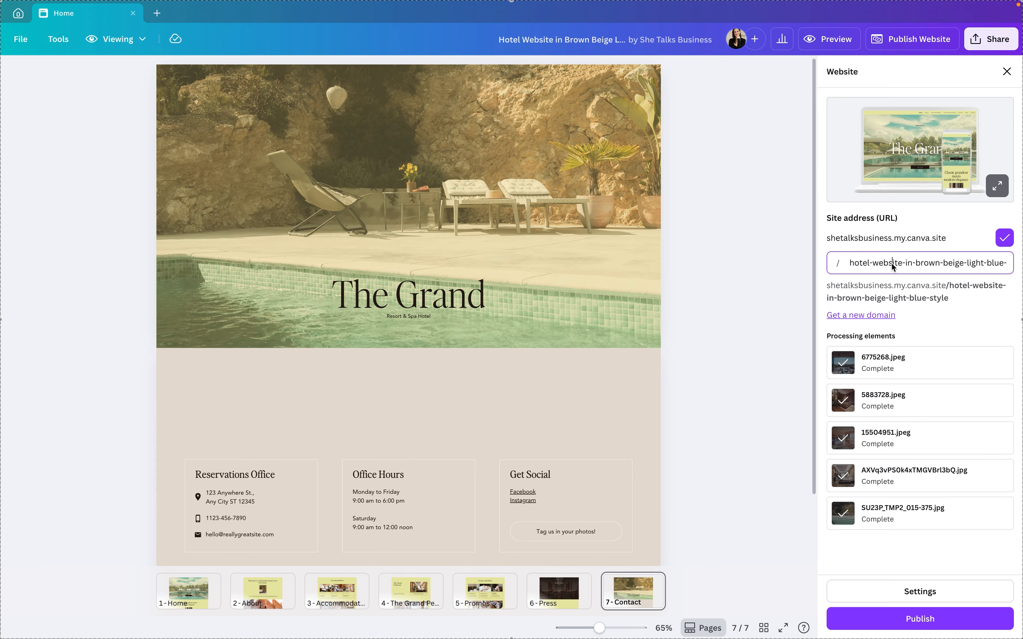
pyautogui.write('travel')
pyautogui.click(999, 287)
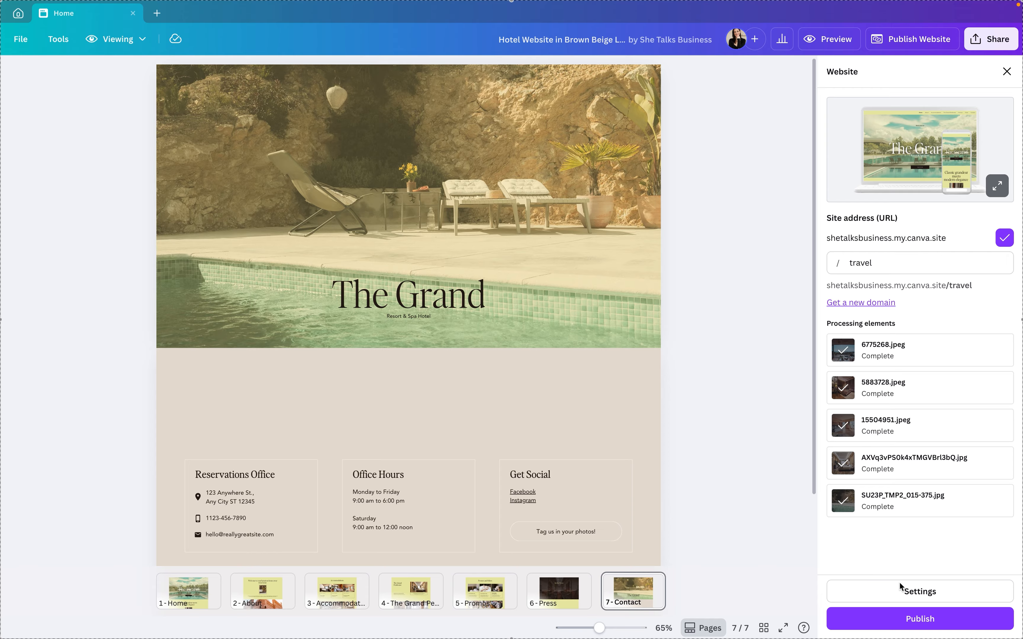
# Change the site title in the publishing settings to the owner's first name in possessive form followed by "Travel Website"
pyautogui.click(926, 592)
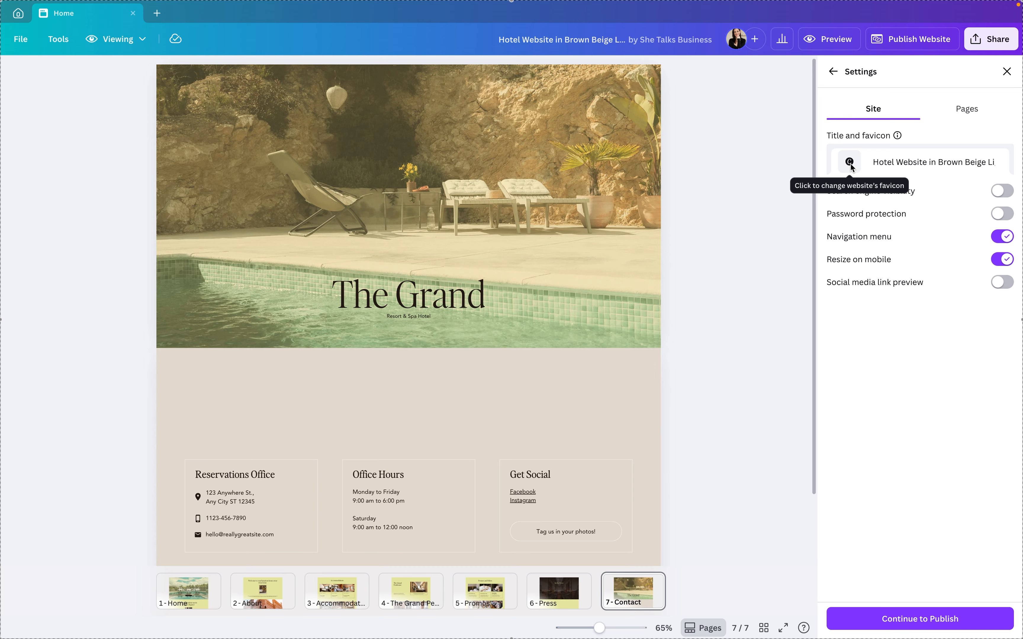
pyautogui.click(895, 163)
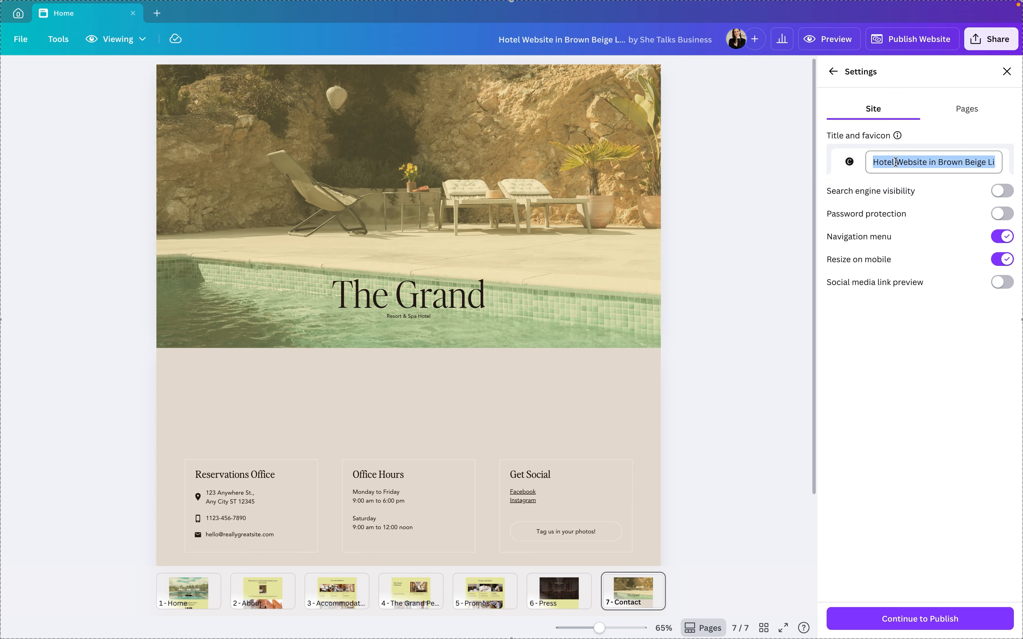
pyautogui.write('Lynn')
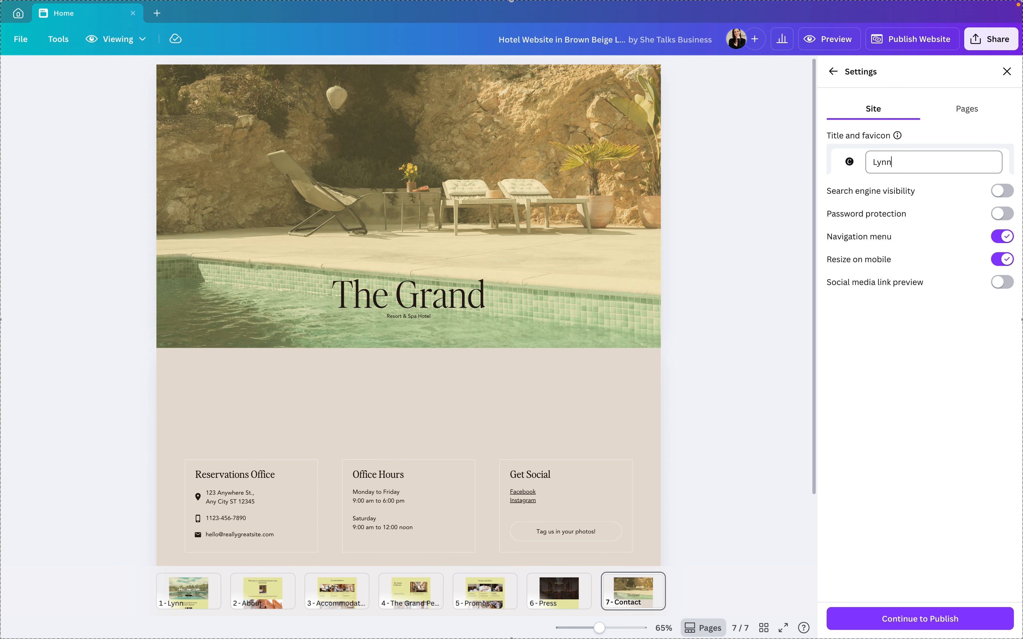
pyautogui.write("'s Travel an")
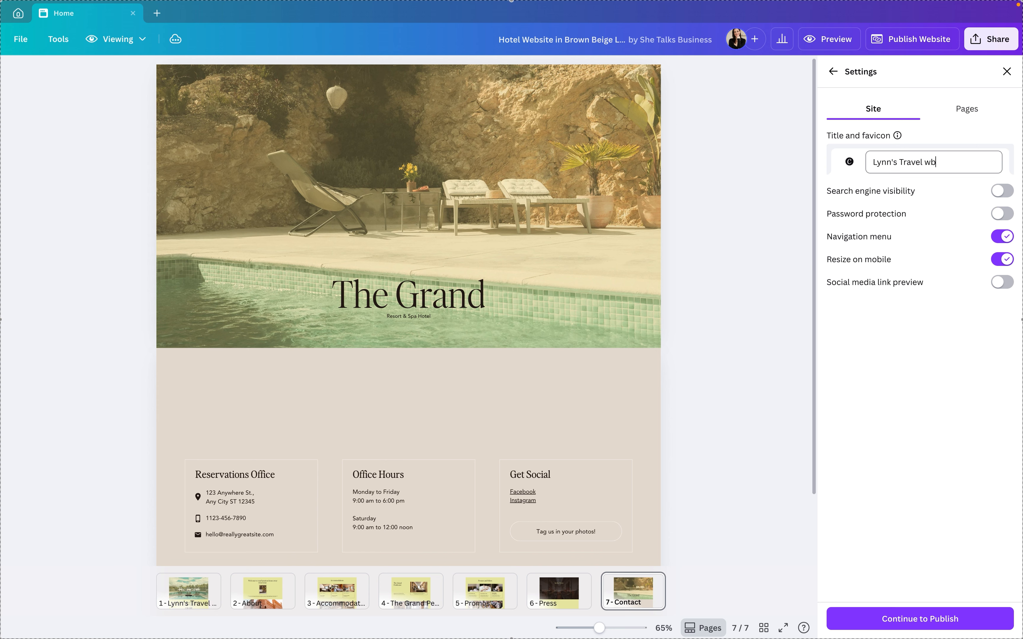
pyautogui.press('BackSpace')
pyautogui.press('BackSpace')
pyautogui.write('Website')
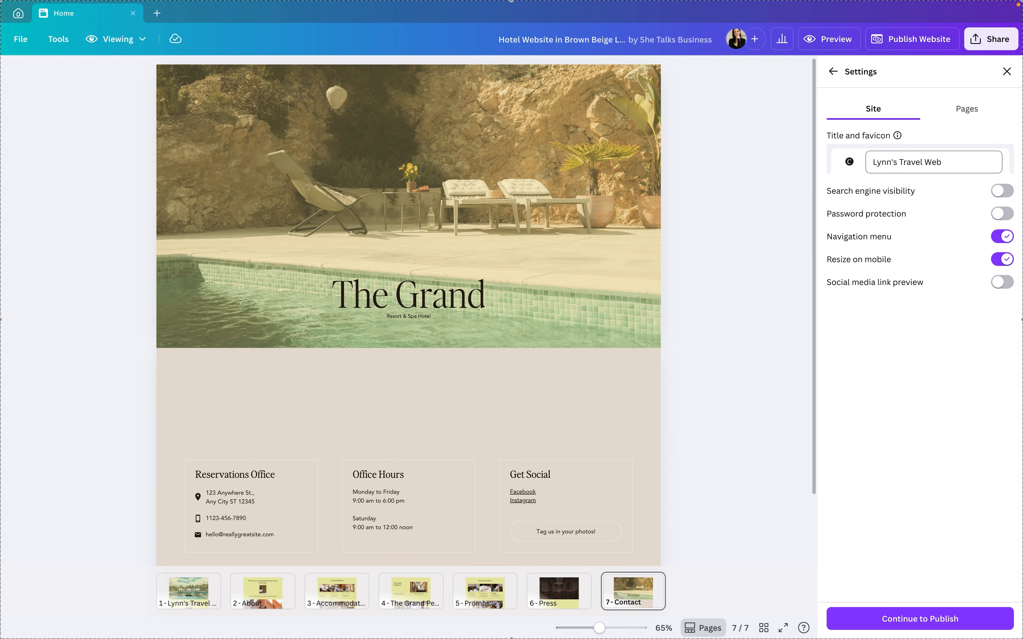